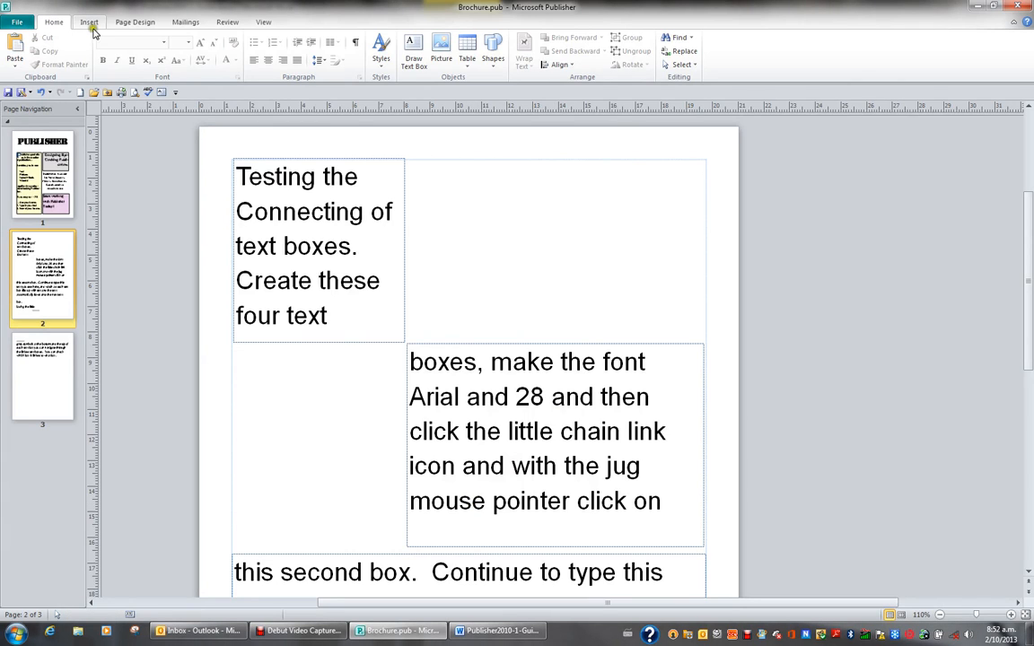
Insert the picture Autumn Leaves.jpg from the Sample Pictures folder onto page 2
left_click(441, 52)
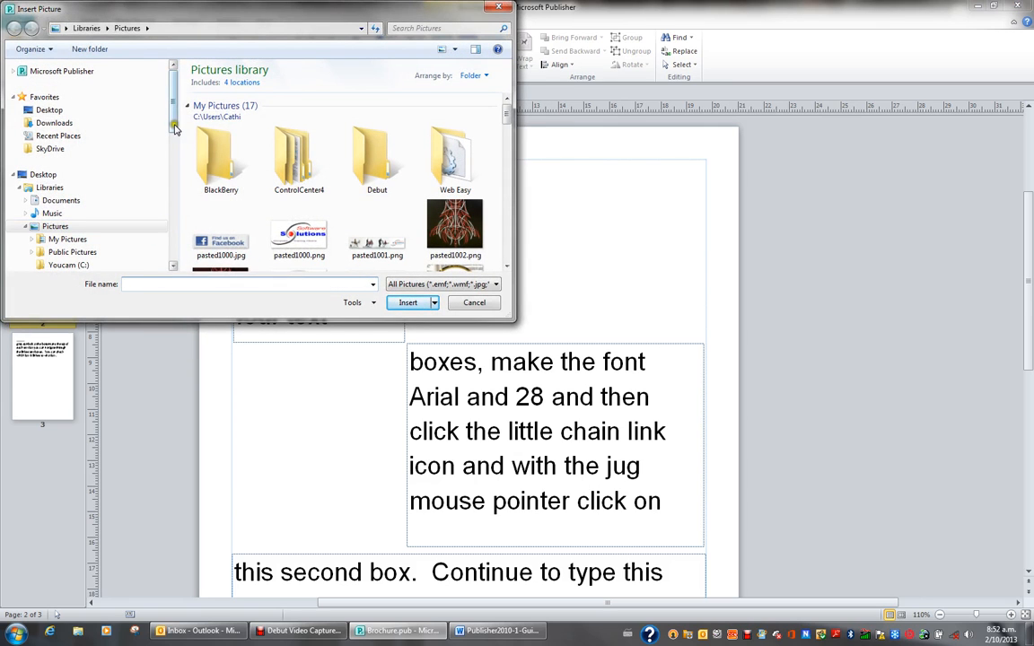
left_click_drag(173, 123, 173, 143)
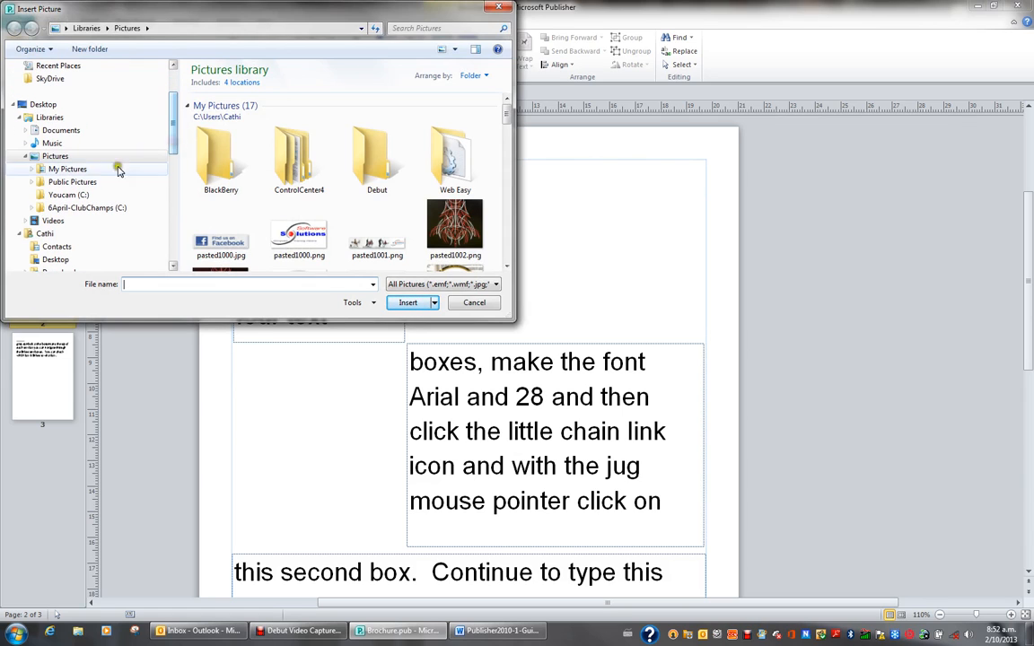
left_click(81, 171)
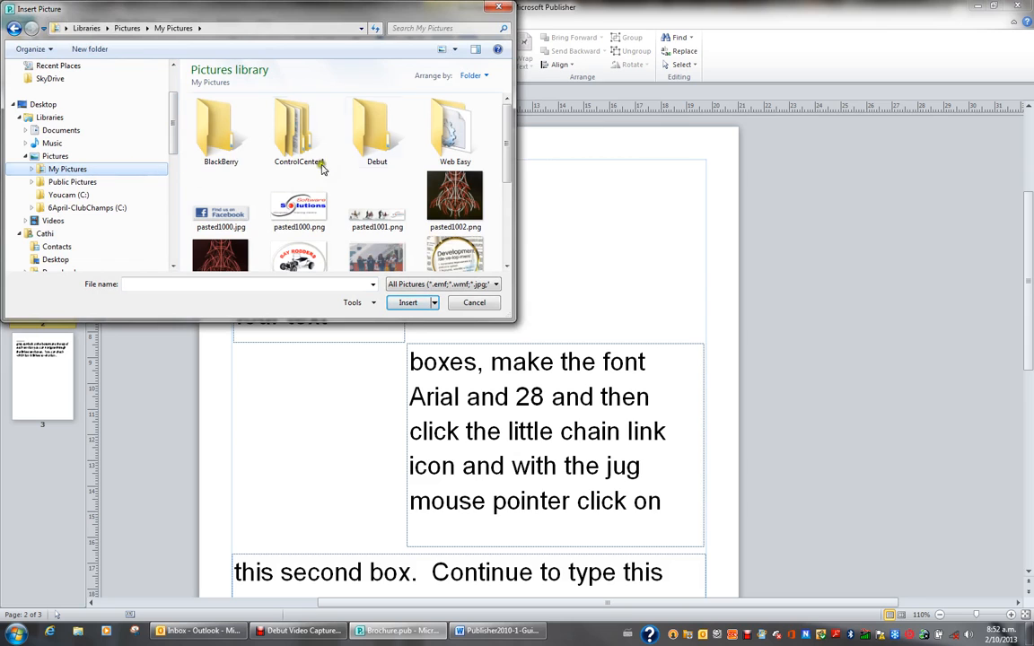
left_click(508, 232)
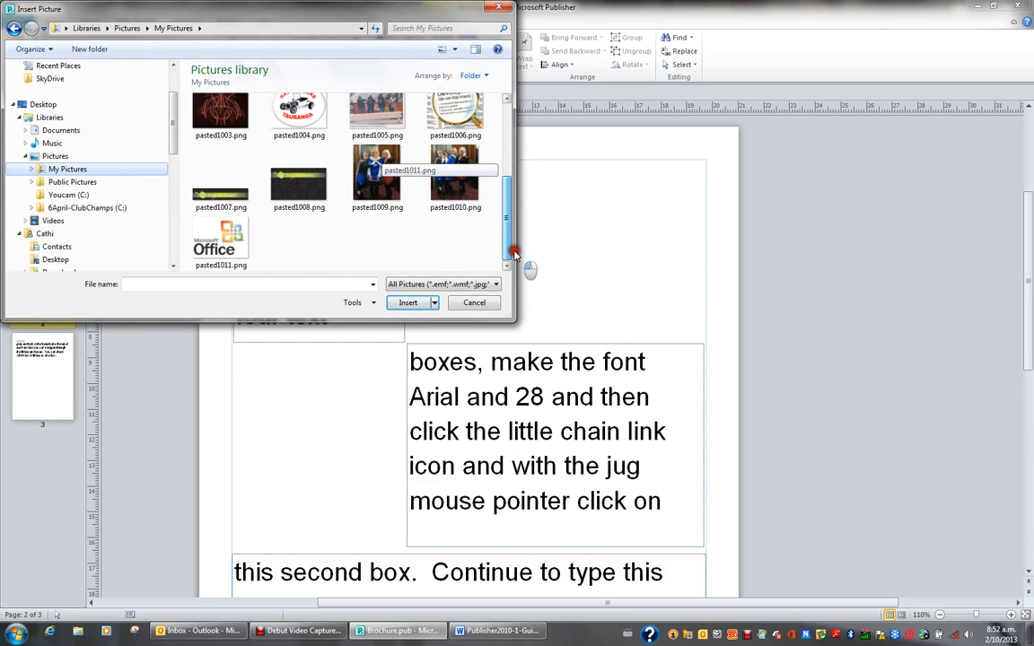
left_click(79, 182)
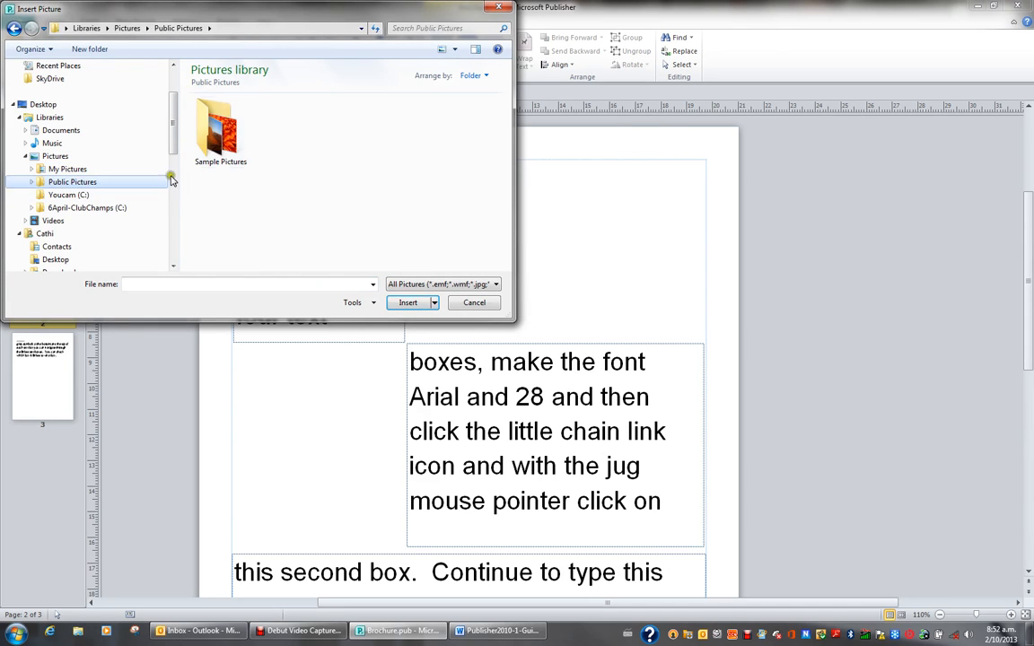
double_click(216, 130)
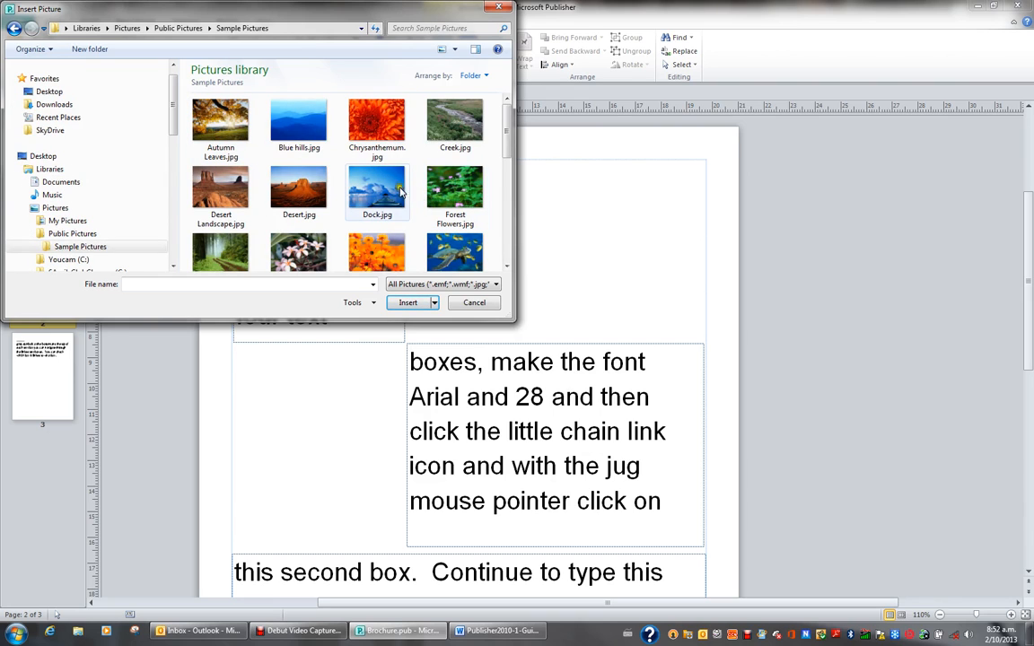
left_click(232, 133)
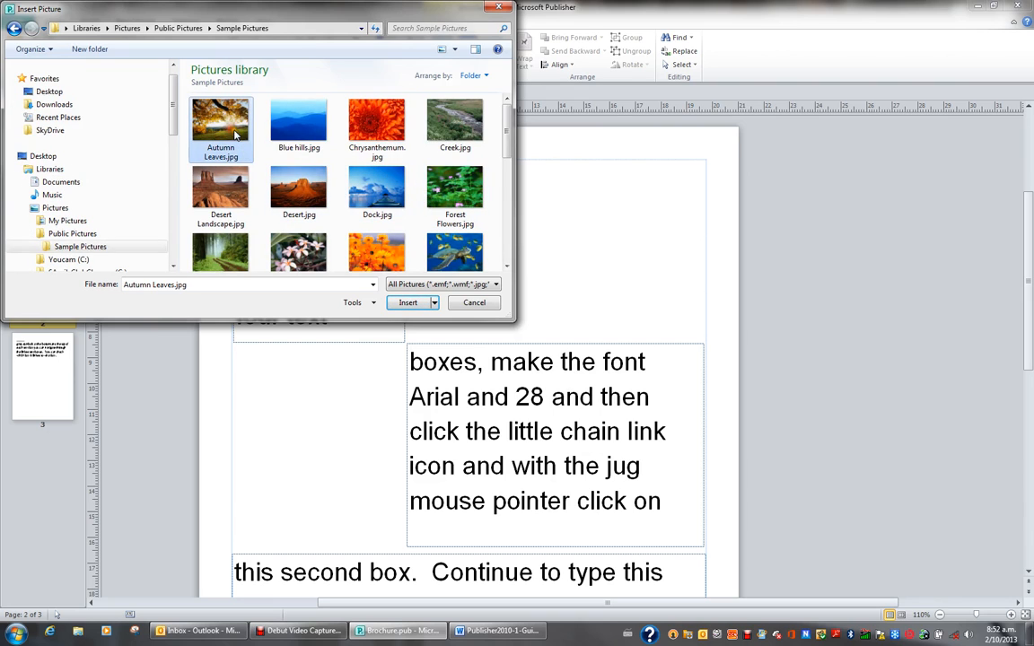
left_click(435, 304)
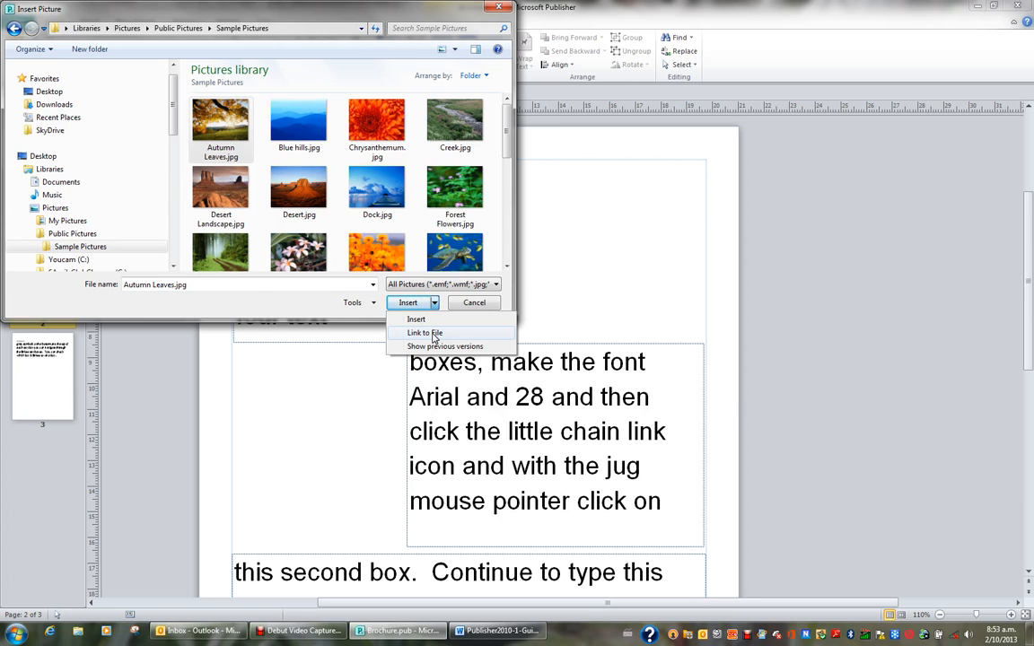
left_click(431, 321)
left_click(416, 320)
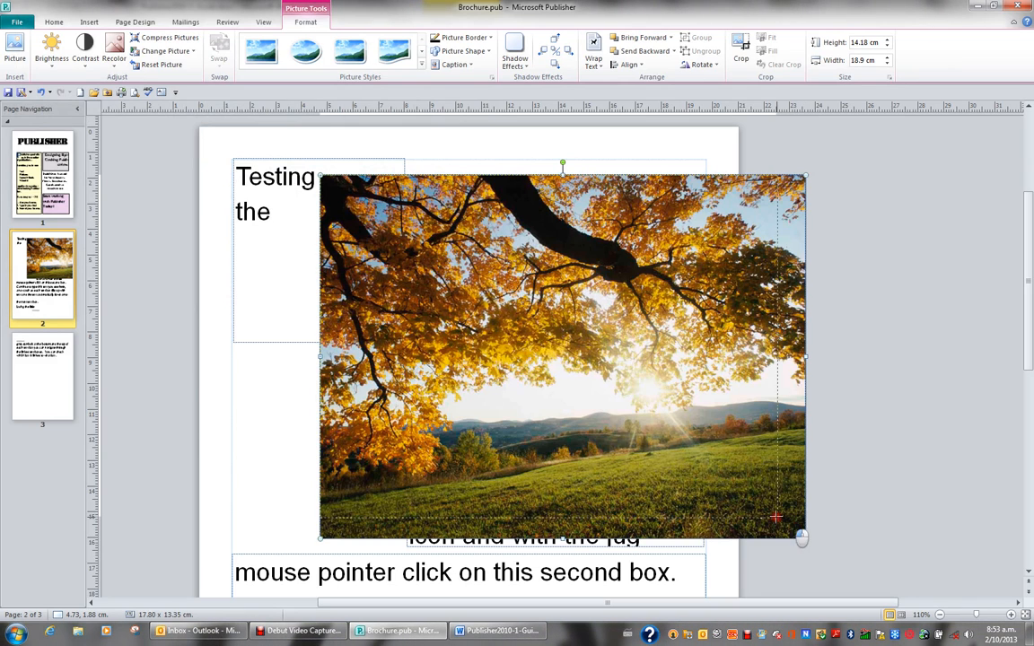
Fit the picture into the space between the first text box and the page's right margin, about 11.7 × 7.1 cm
left_click_drag(804, 535, 575, 372)
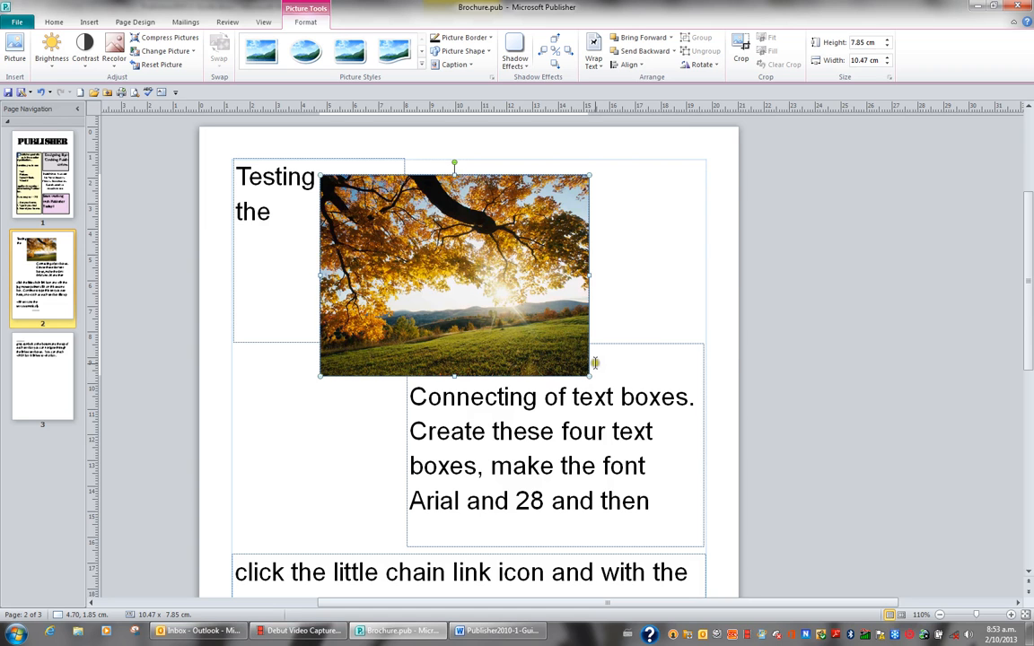
left_click_drag(581, 370, 556, 350)
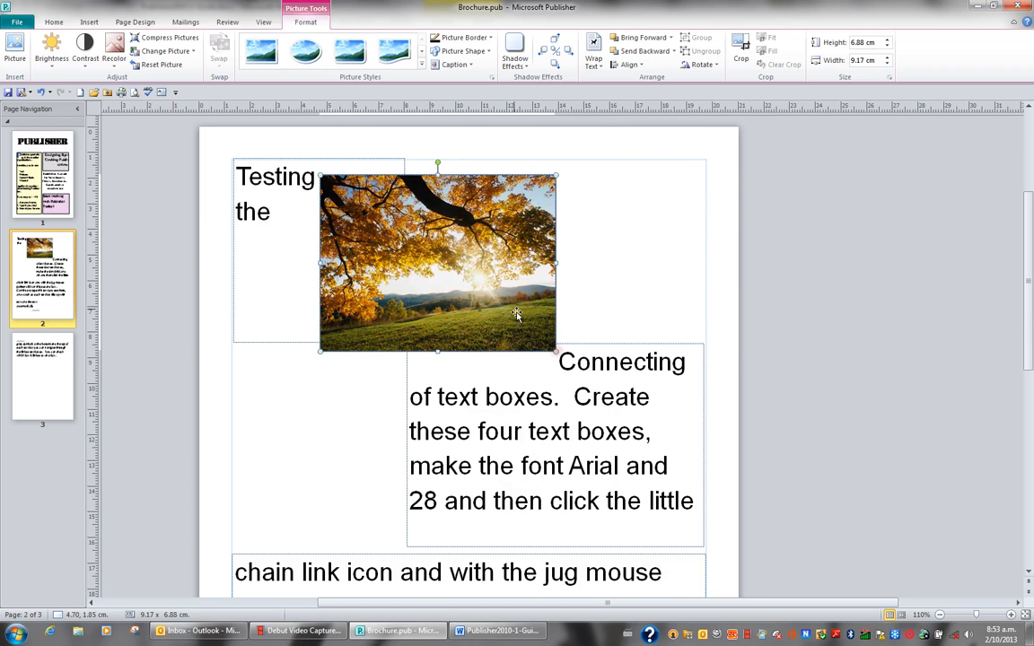
left_click_drag(478, 288, 566, 278)
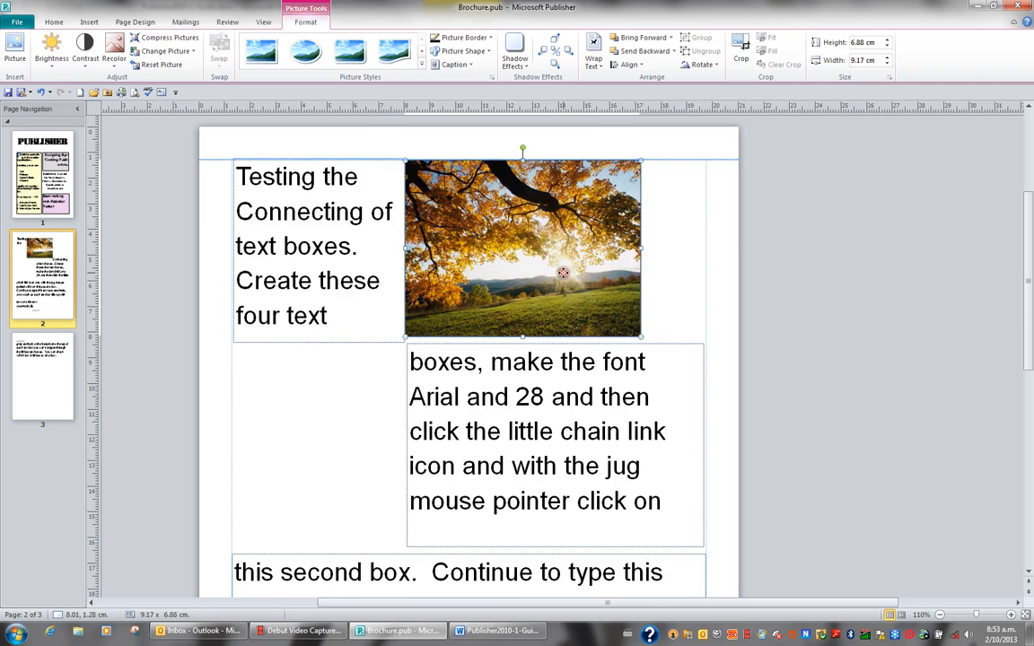
left_click_drag(637, 334, 647, 342)
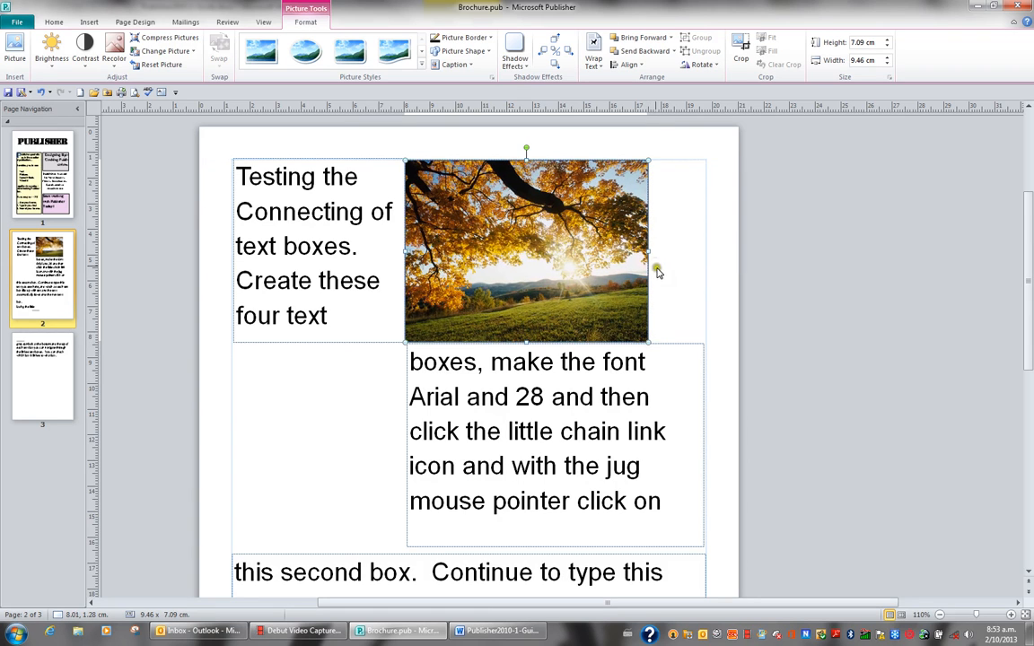
left_click_drag(661, 250, 706, 250)
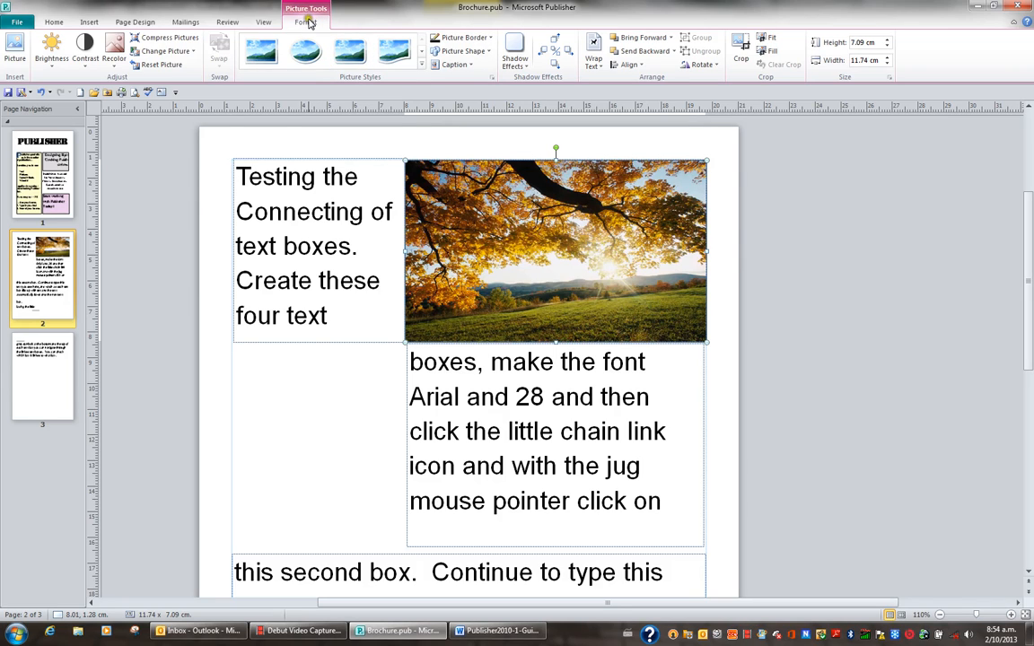
Set both the brightness and the contrast of the autumn picture to 0% (Normal)
left_click(52, 54)
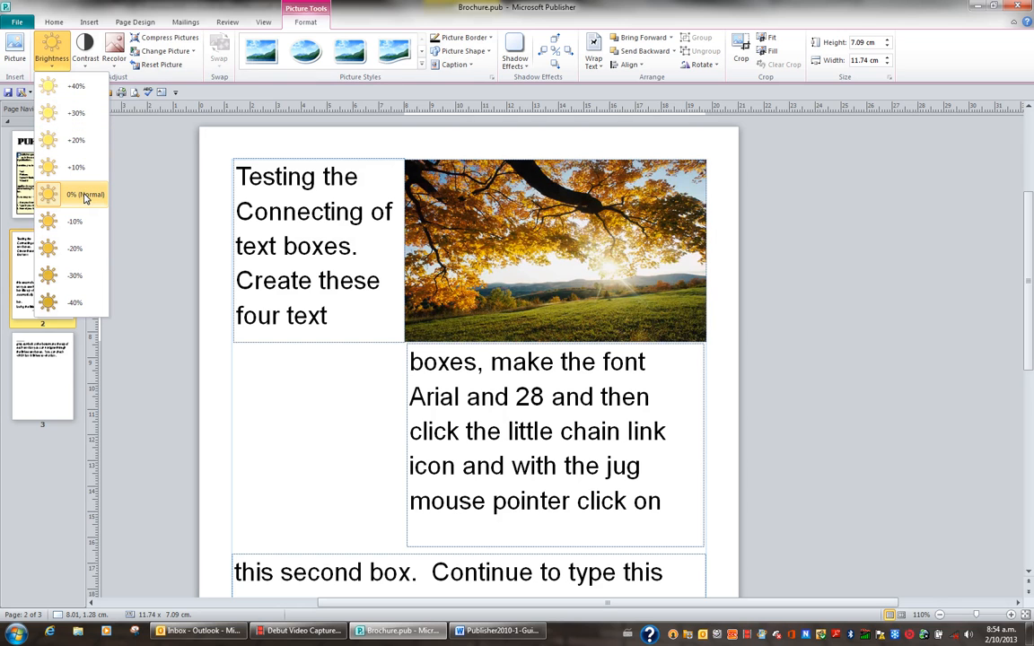
left_click(86, 197)
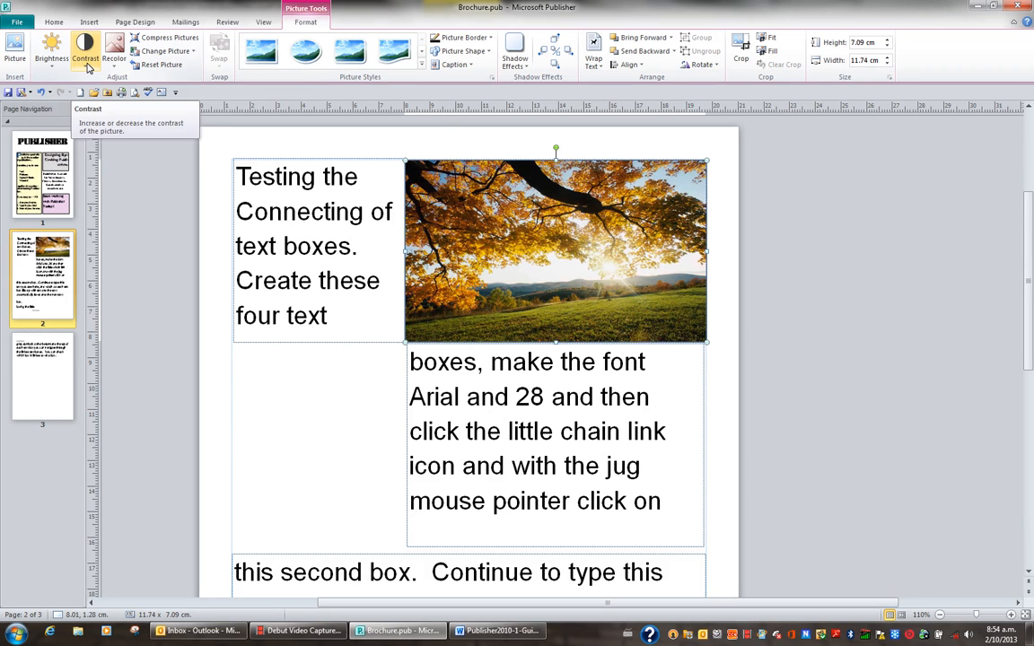
left_click(88, 66)
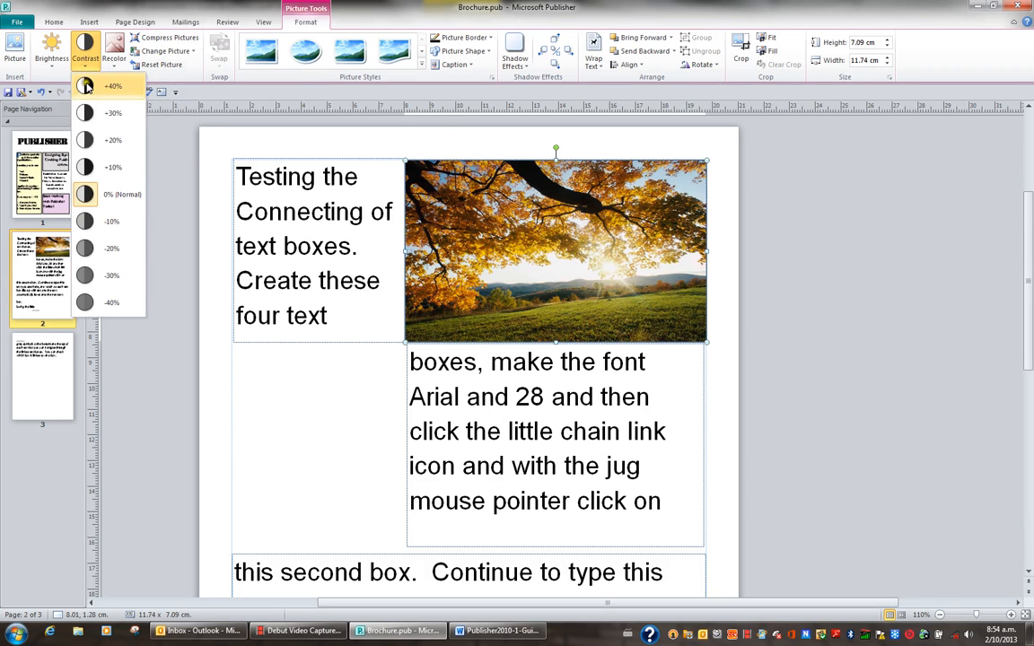
left_click(126, 199)
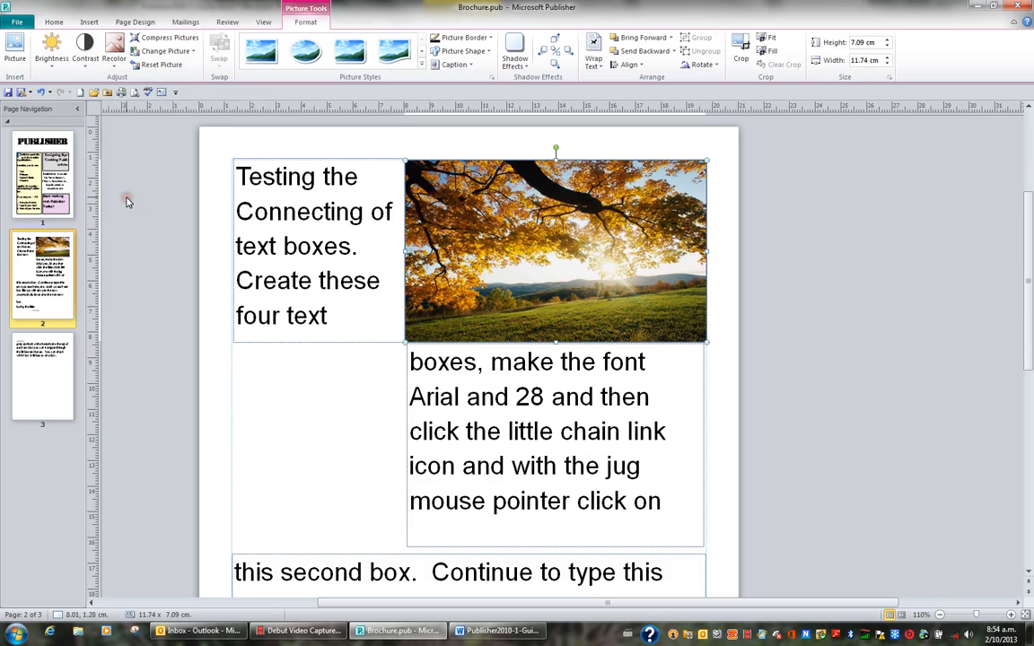
Recolor the autumn picture with the Sepia color mode
left_click(115, 59)
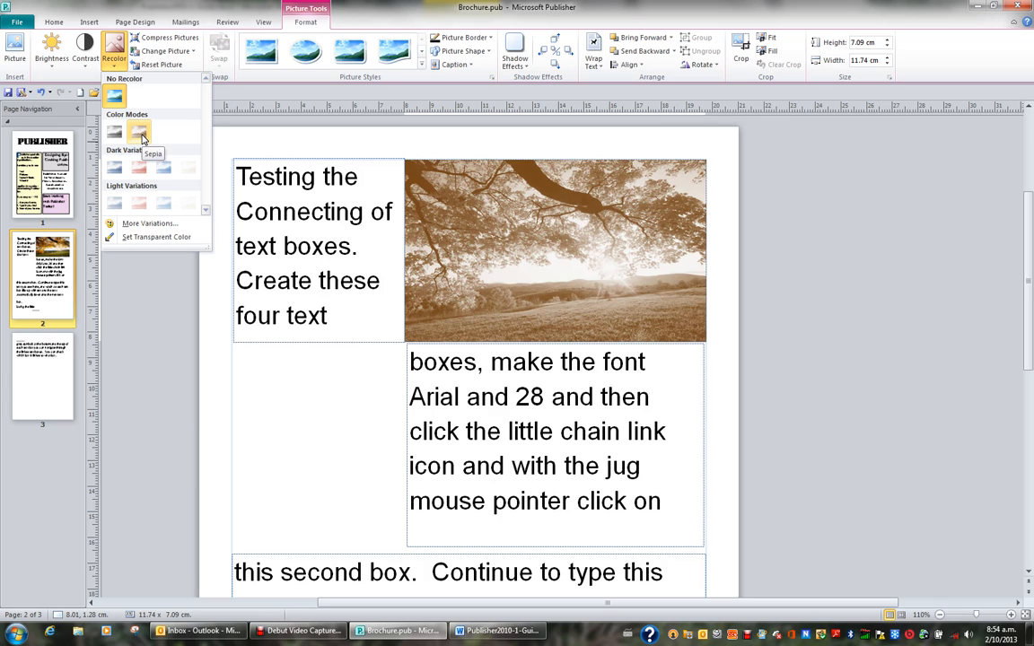
left_click(140, 136)
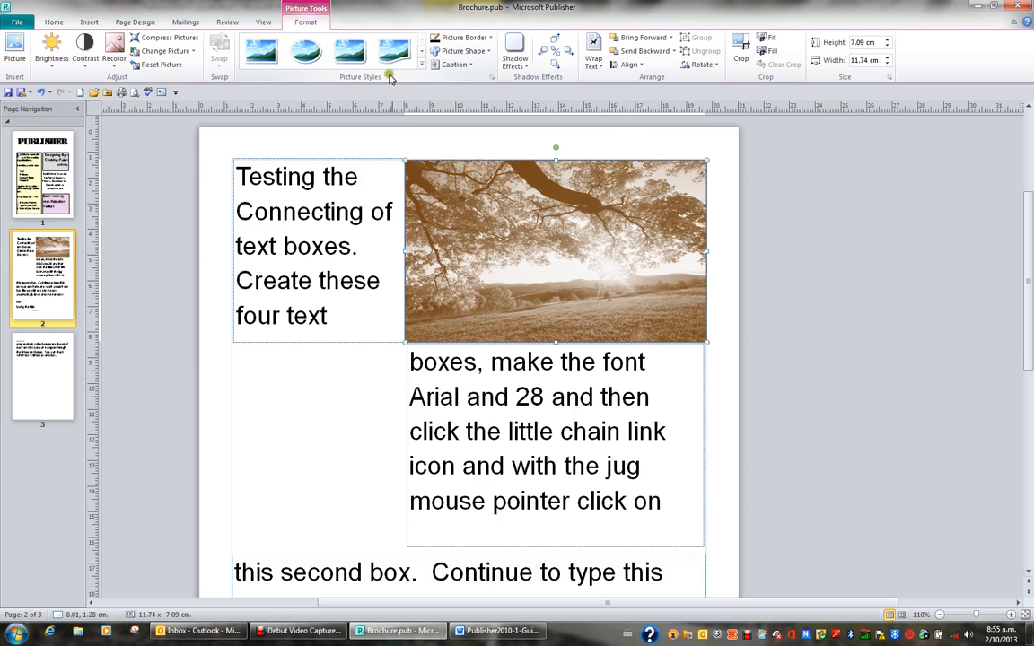
Apply Picture Style 1 to the sepia picture and give it a drop shadow cast toward the lower right
left_click(421, 68)
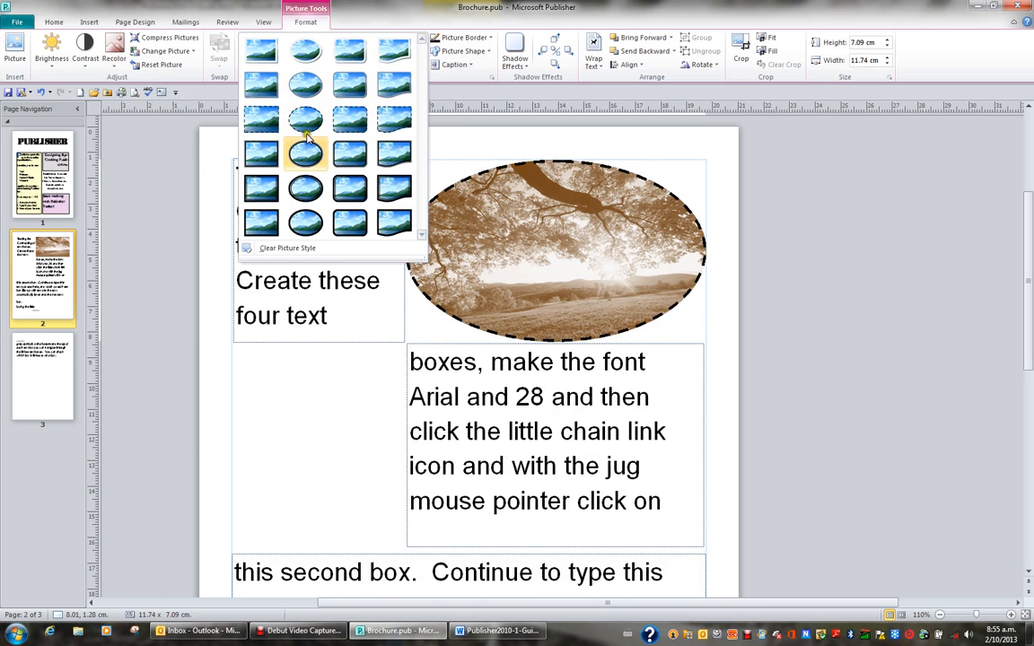
left_click(261, 52)
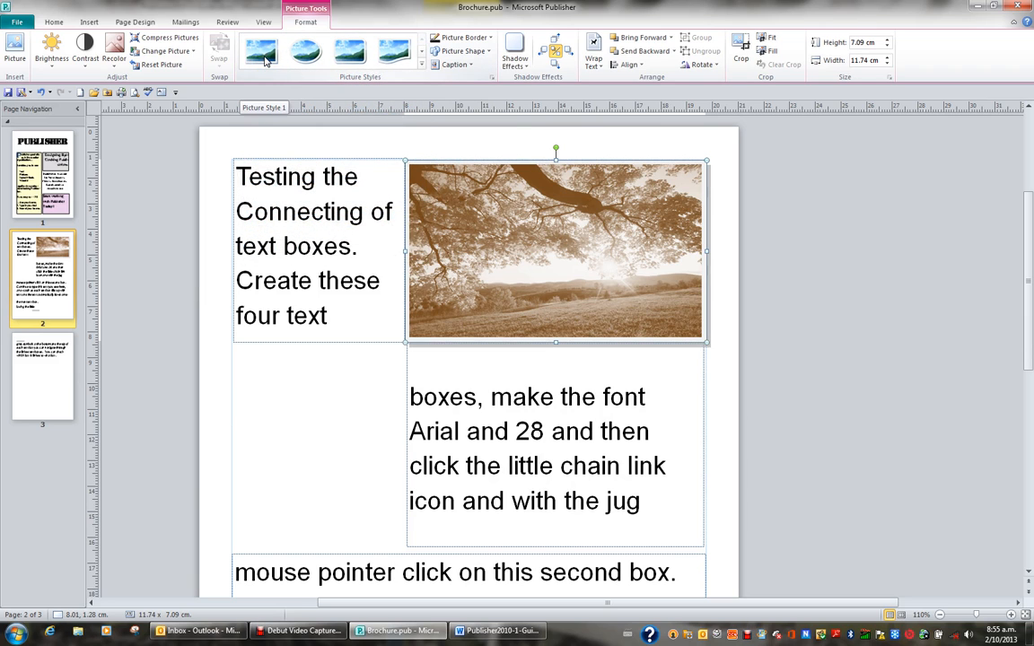
left_click(515, 61)
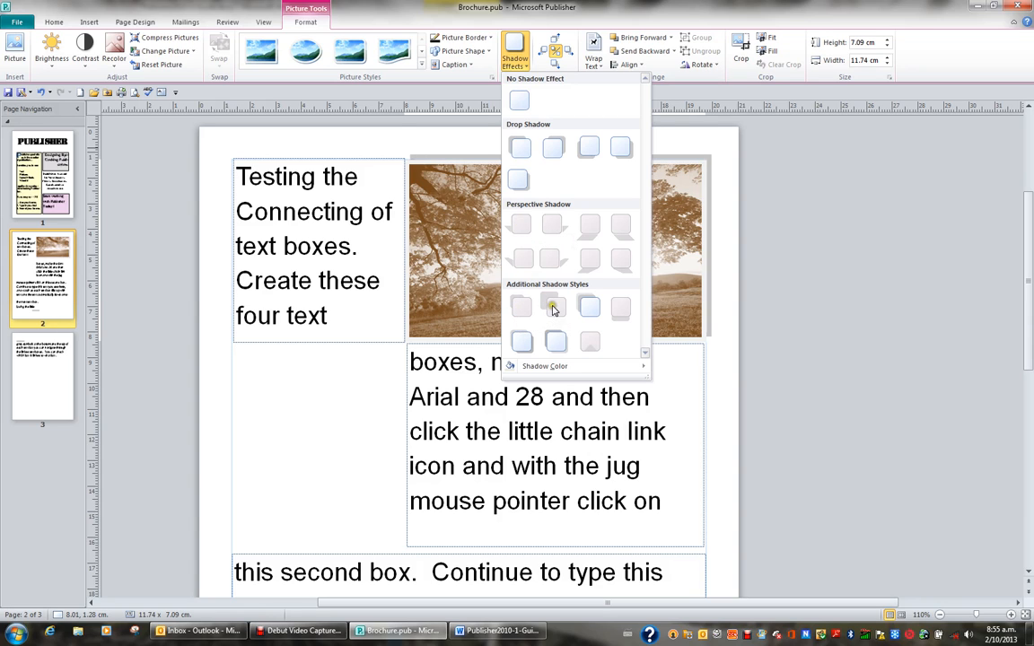
left_click(620, 146)
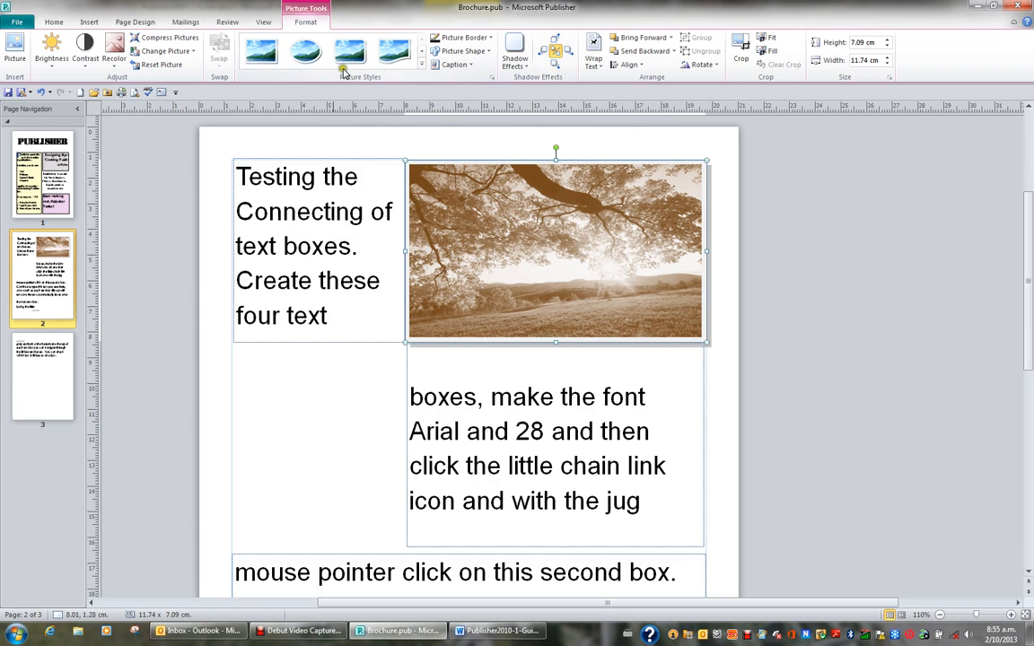
Replace the autumn picture with Garden.jpg from the Sample Pictures folder
left_click(190, 53)
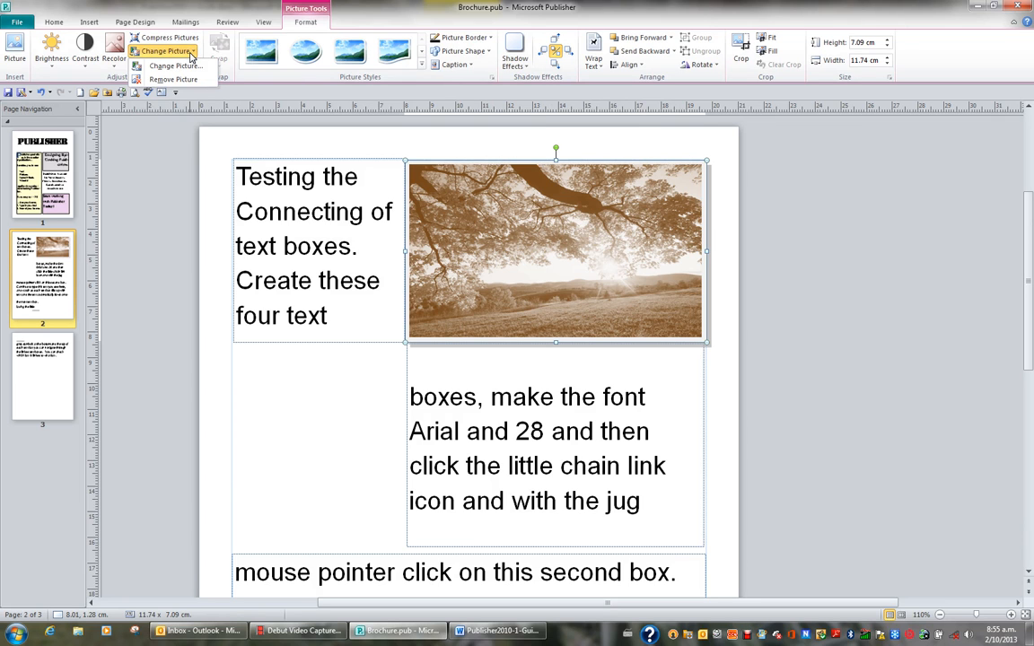
left_click(173, 65)
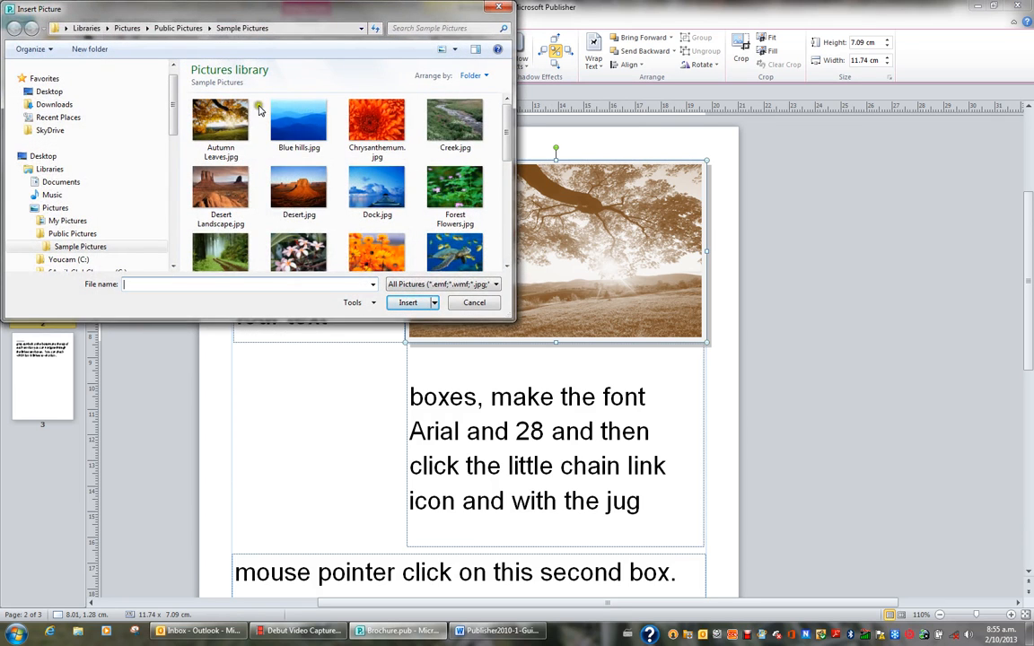
left_click(368, 255)
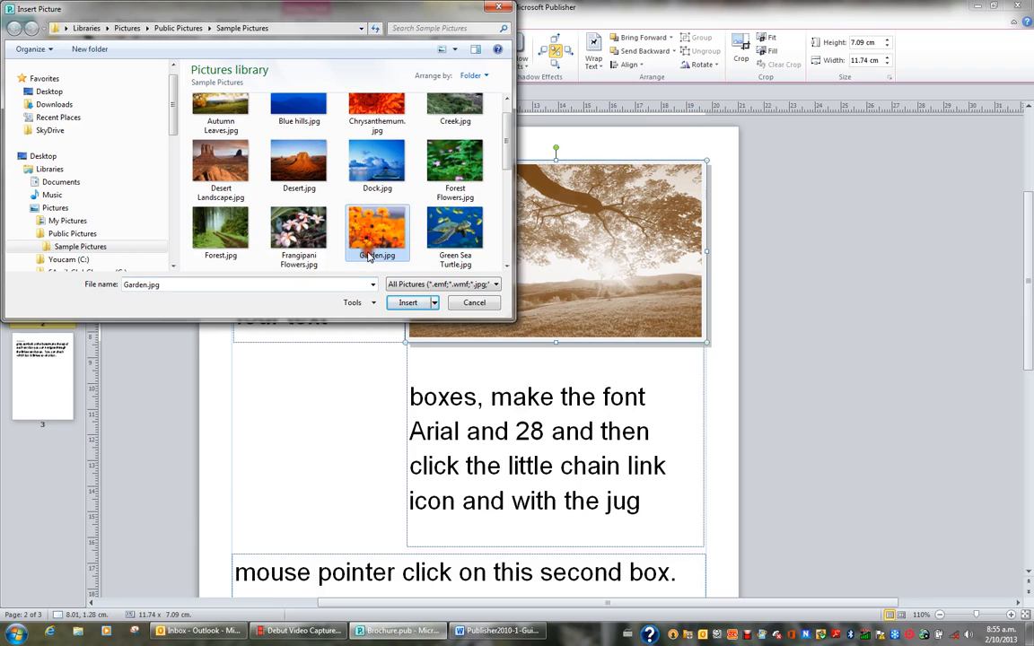
left_click(409, 302)
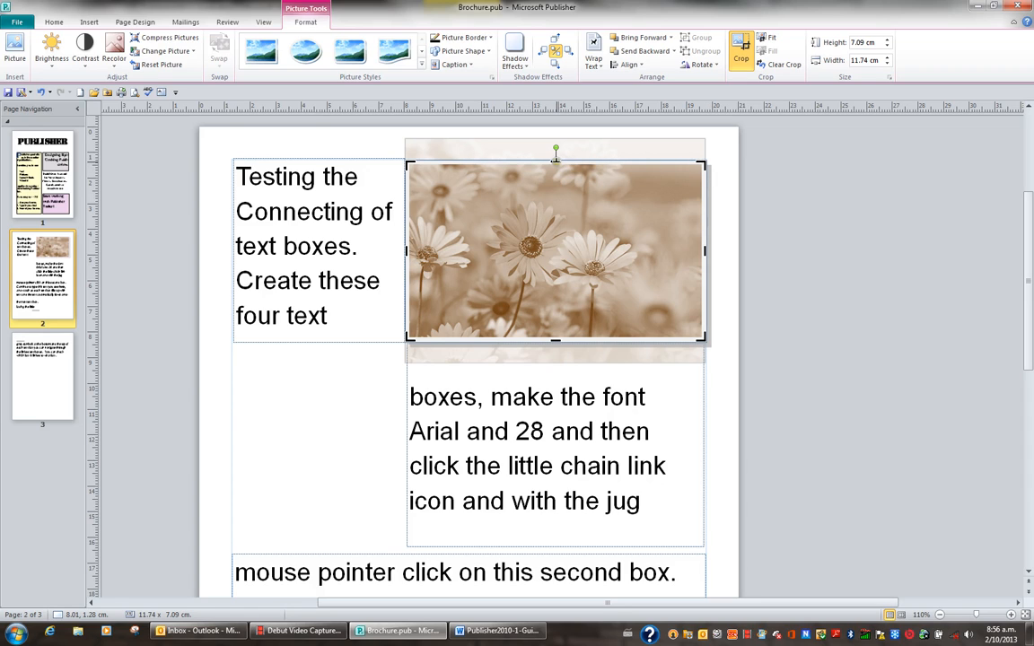
Crop the upper edge of the flower picture to a height of about 5.8 cm and move the picture up slightly
left_click_drag(555, 156, 556, 197)
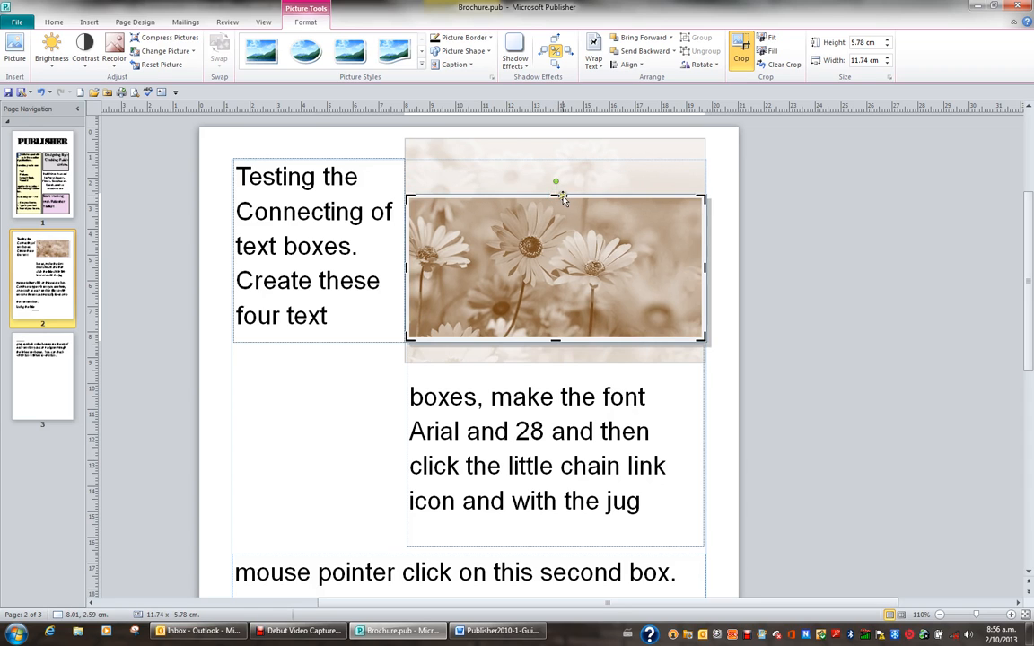
left_click(739, 50)
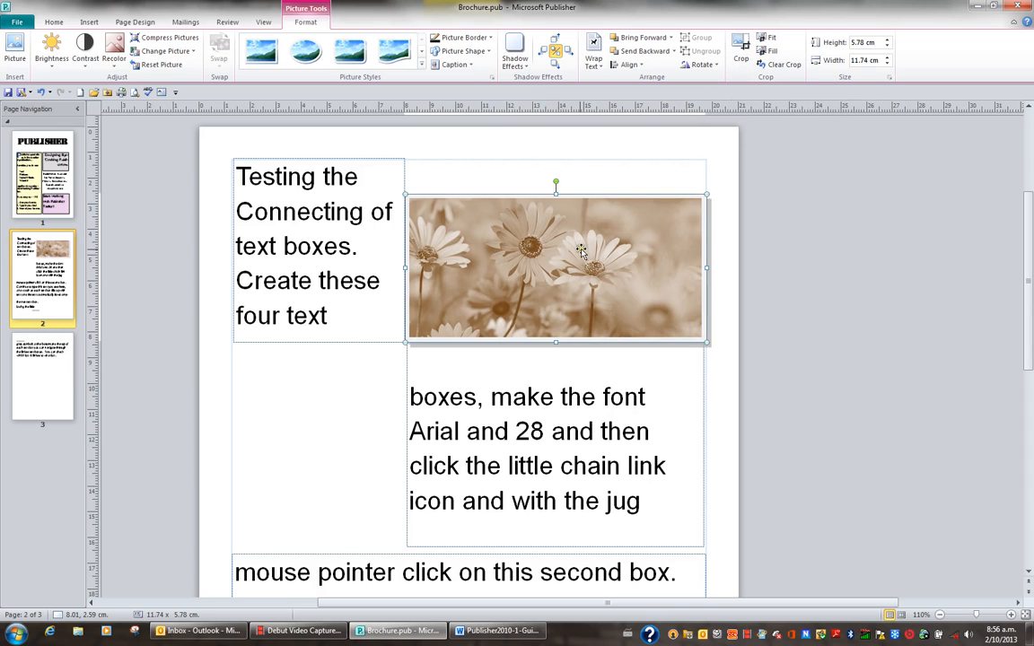
mouse_move(566, 262)
left_mouse_down()
mouse_move(558, 226)
mouse_move(566, 244)
left_mouse_up()
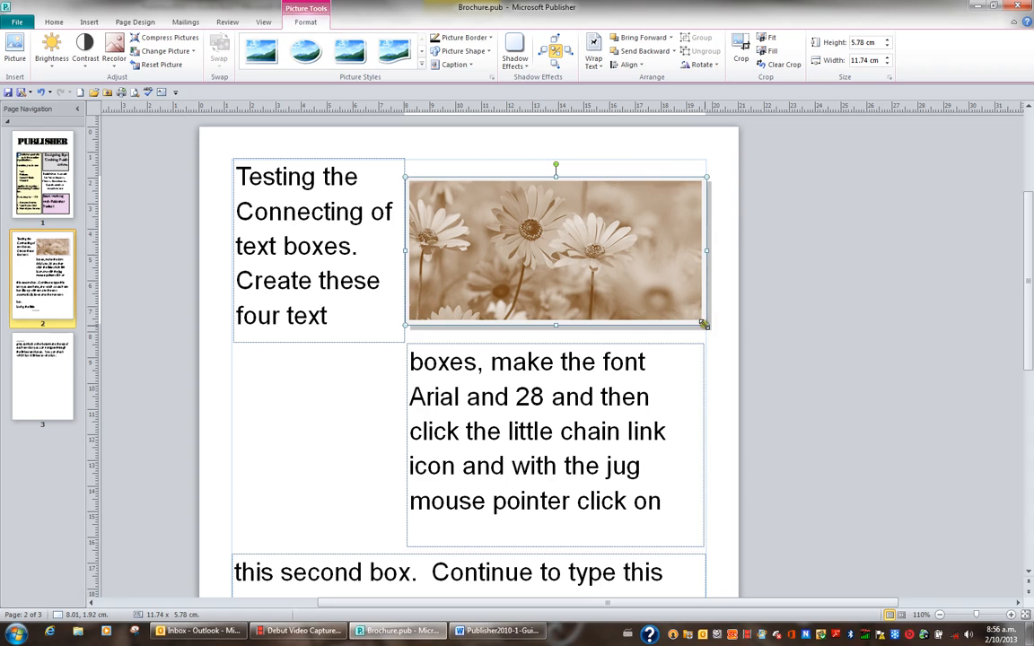
Resize the flower picture by entering a height of 5 cm followed by a width of 11 cm
left_click(862, 42)
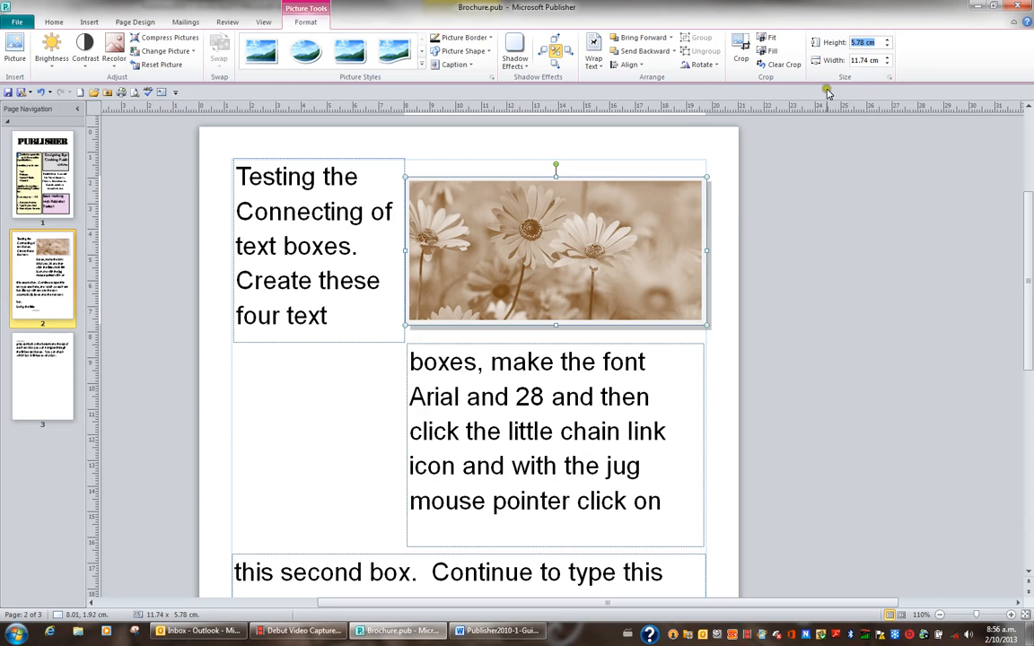
type("5")
key("Return")
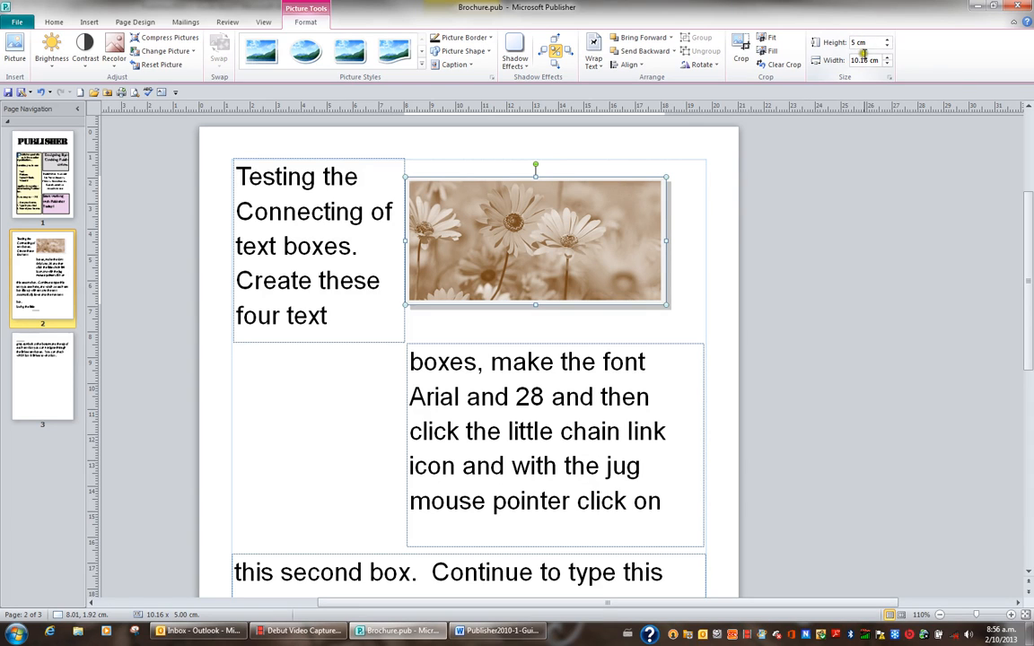
left_click(865, 59)
type("11")
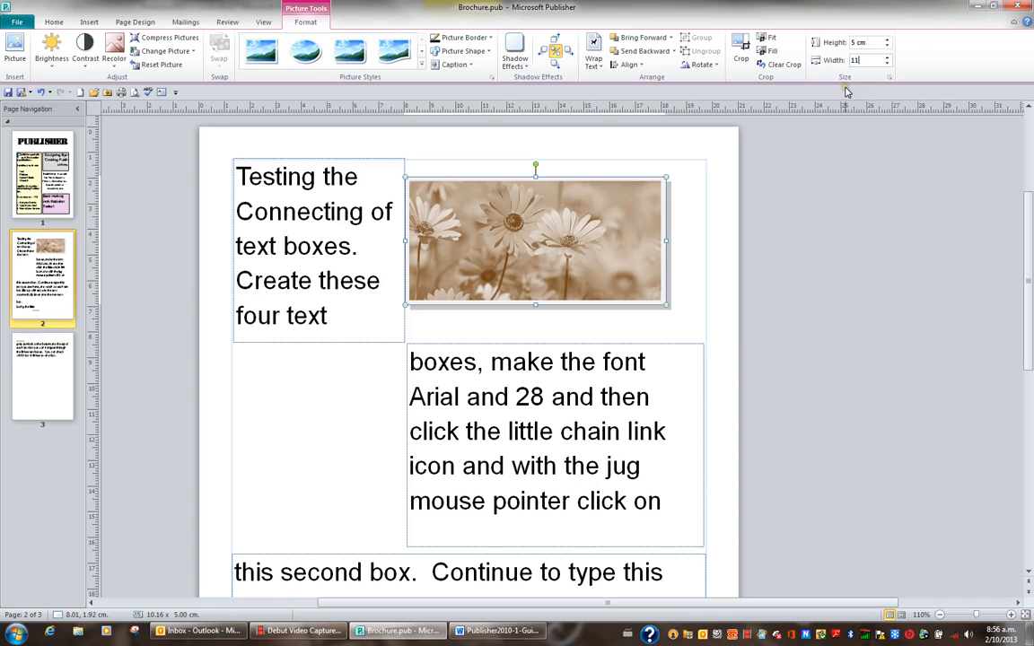
key("Return")
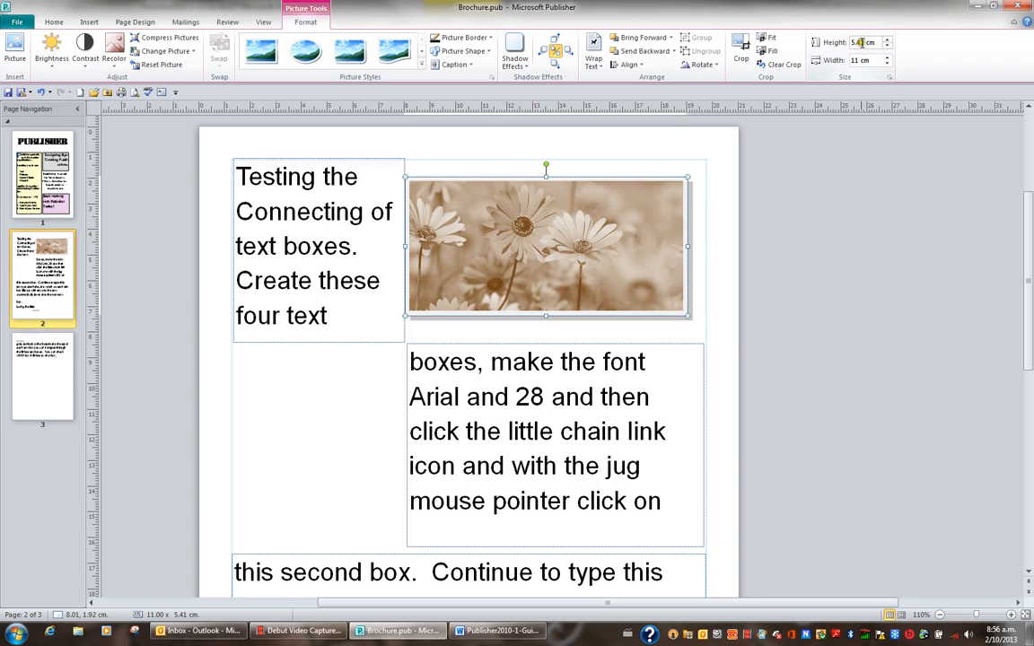
Resize the flower picture to 5 cm high and 12 cm wide, with the aspect ratio unlocked and scaling relative to original size turned off
left_click(889, 79)
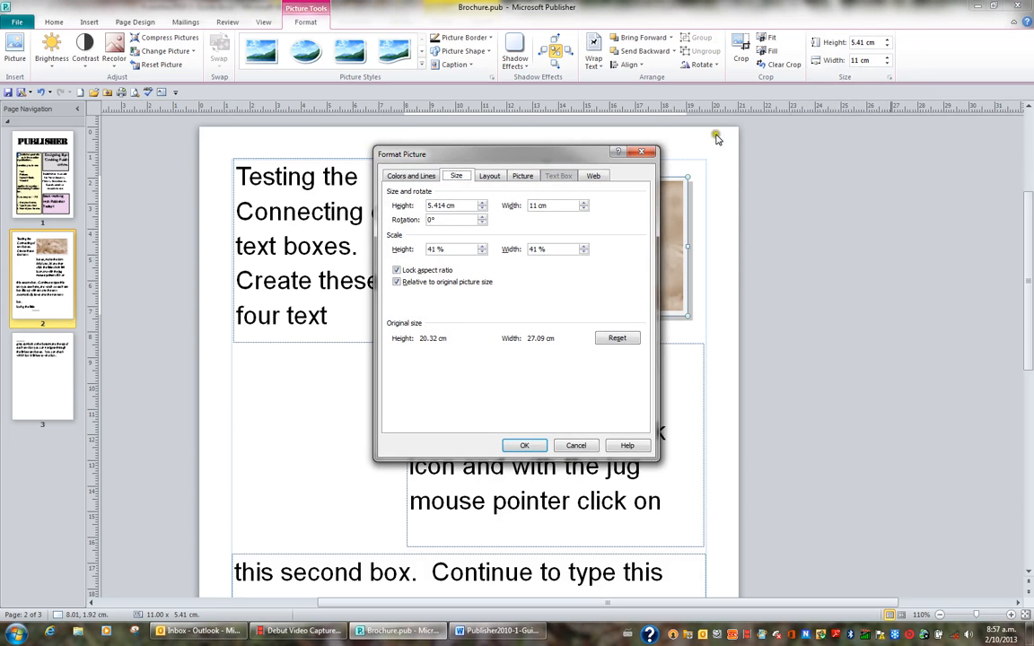
left_click(396, 271)
left_click(397, 281)
left_click_drag(467, 206, 416, 206)
type("5")
left_click_drag(578, 206, 507, 207)
type("12")
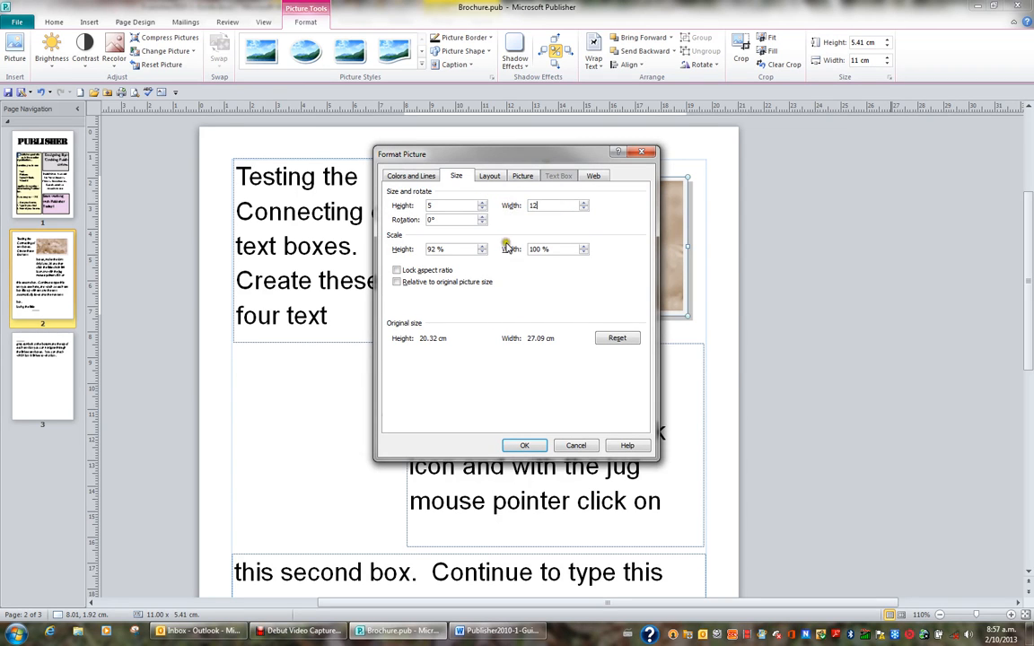
left_click(527, 445)
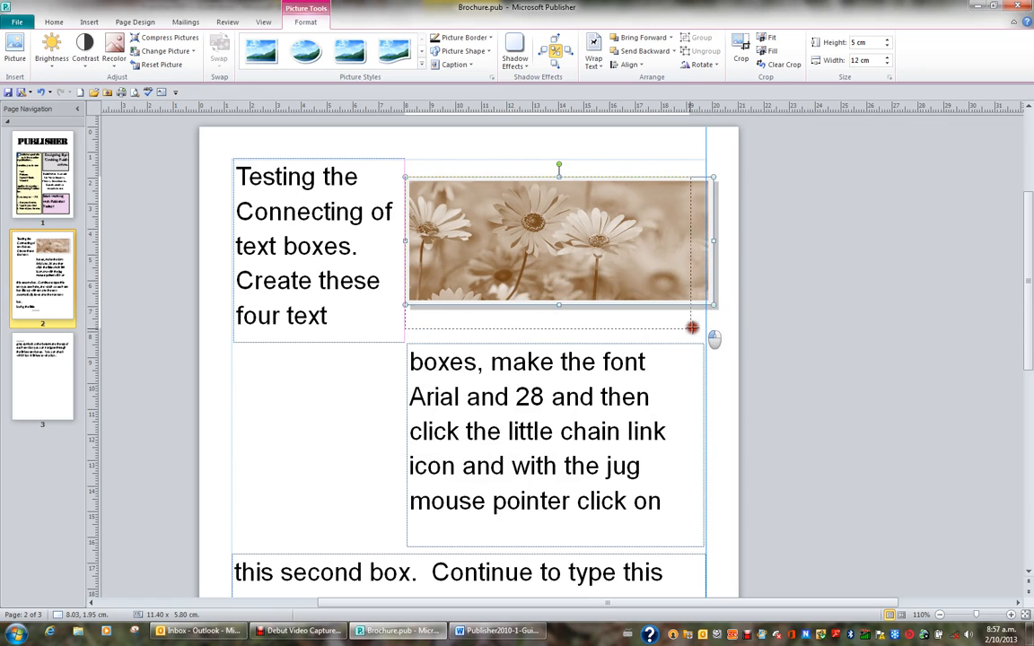
Resize the flower picture freehand to about 10.8 cm wide and 6.37 cm high, and move it into the space above the second text box
left_click_drag(672, 338, 673, 339)
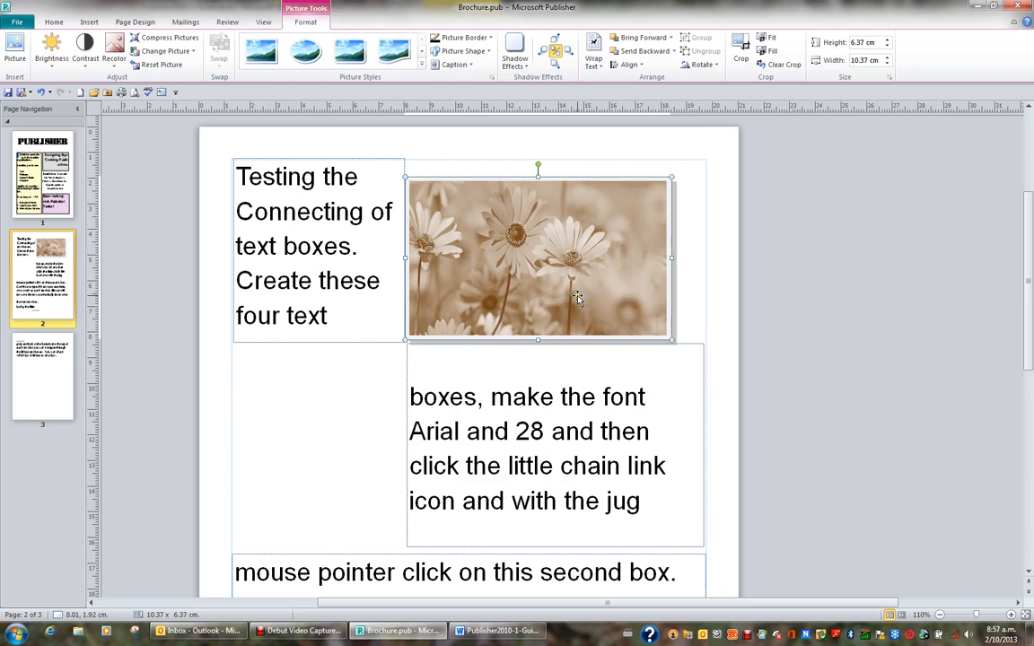
left_click_drag(669, 259, 681, 258)
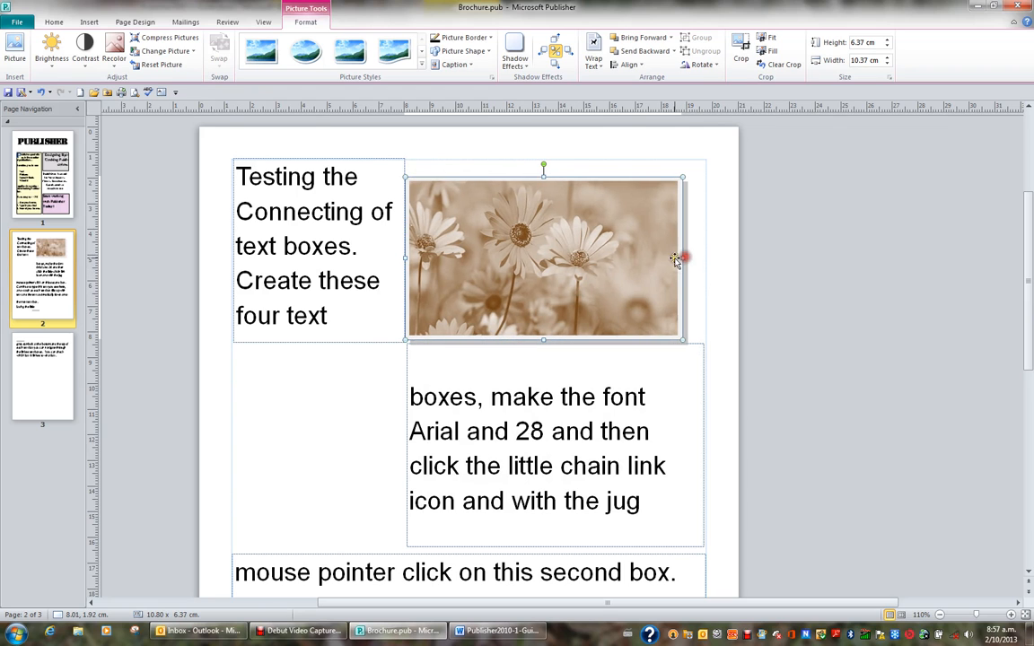
left_click_drag(594, 270, 602, 216)
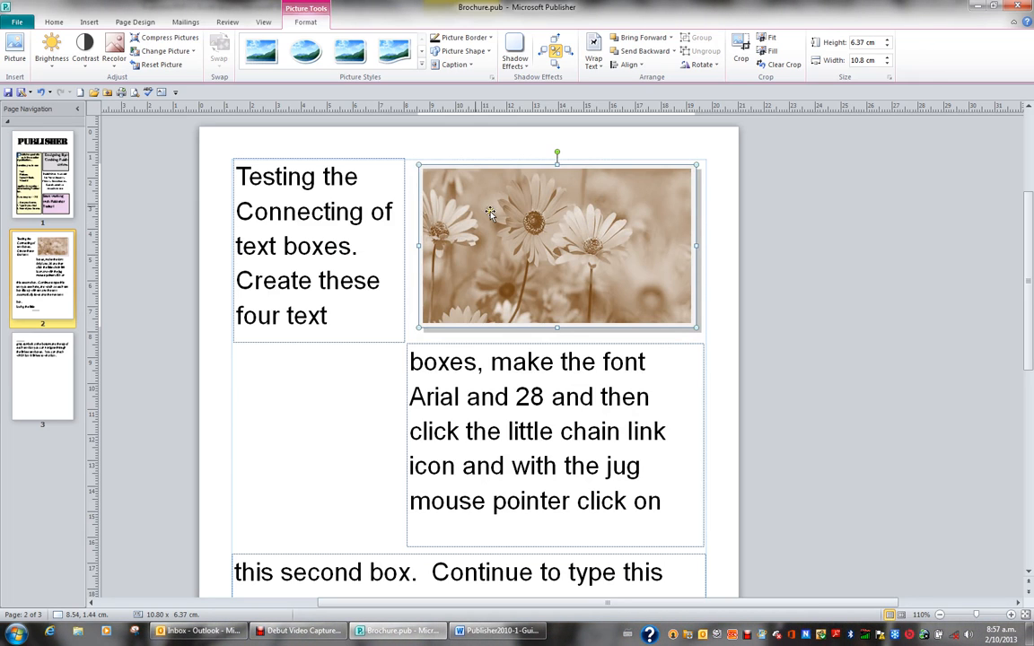
Compress all pictures in the publication for commercial printing, with the cropped-area, OLE data, resampling and JPEG conversion options turned off
left_click(170, 38)
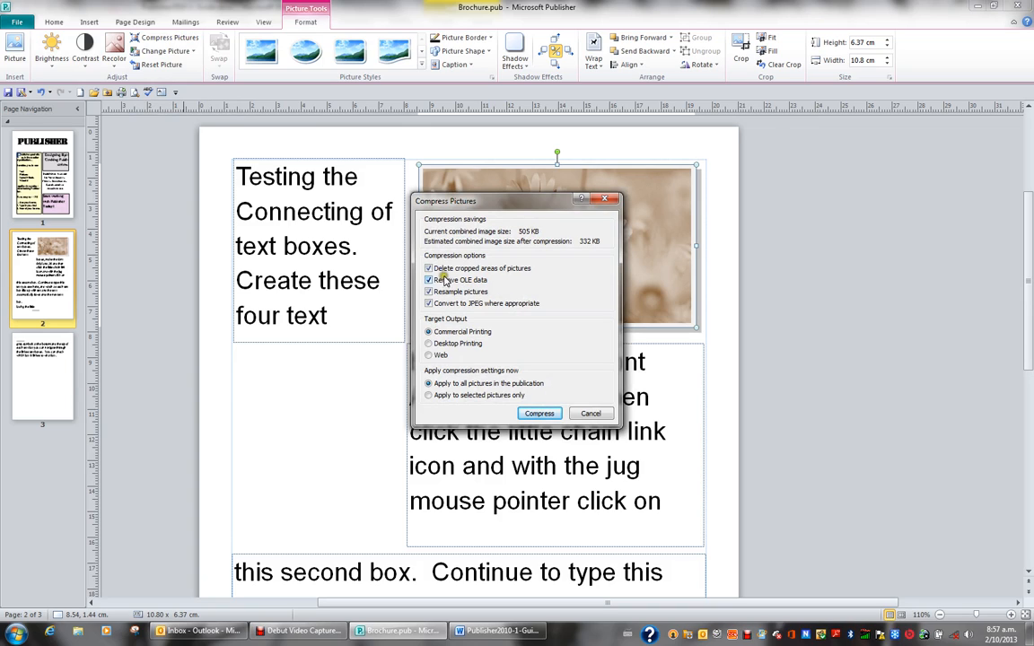
left_click(429, 268)
left_click(483, 280)
left_click(445, 280)
left_click(448, 292)
left_click(451, 303)
left_click(536, 416)
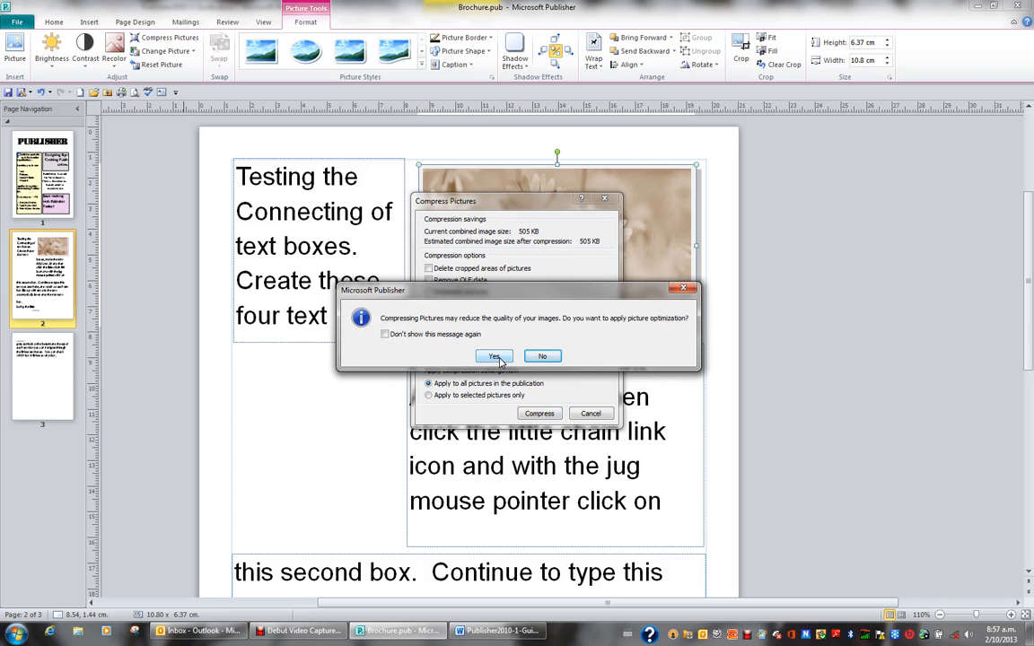
left_click(495, 357)
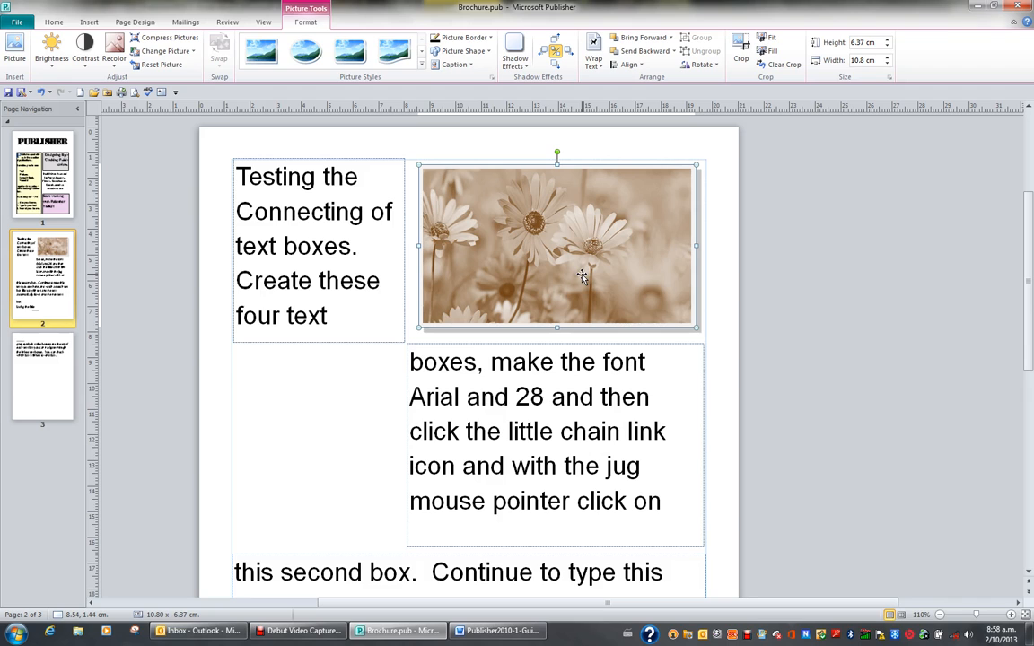
Tilt the flower picture slightly clockwise using Free Rotate, then select the text box beneath it
left_click(715, 67)
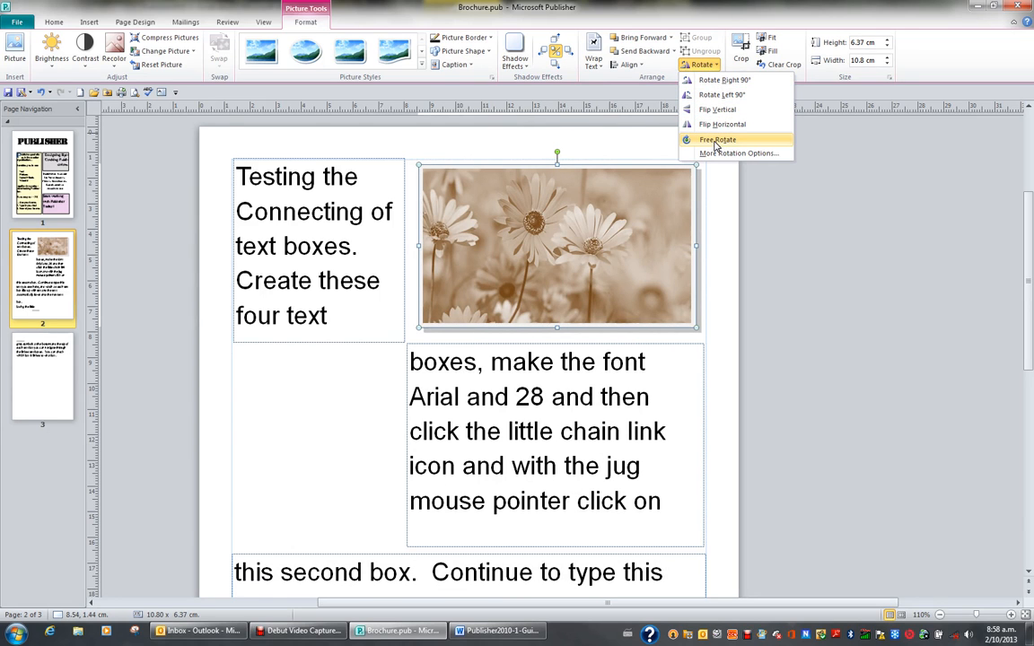
left_click(717, 141)
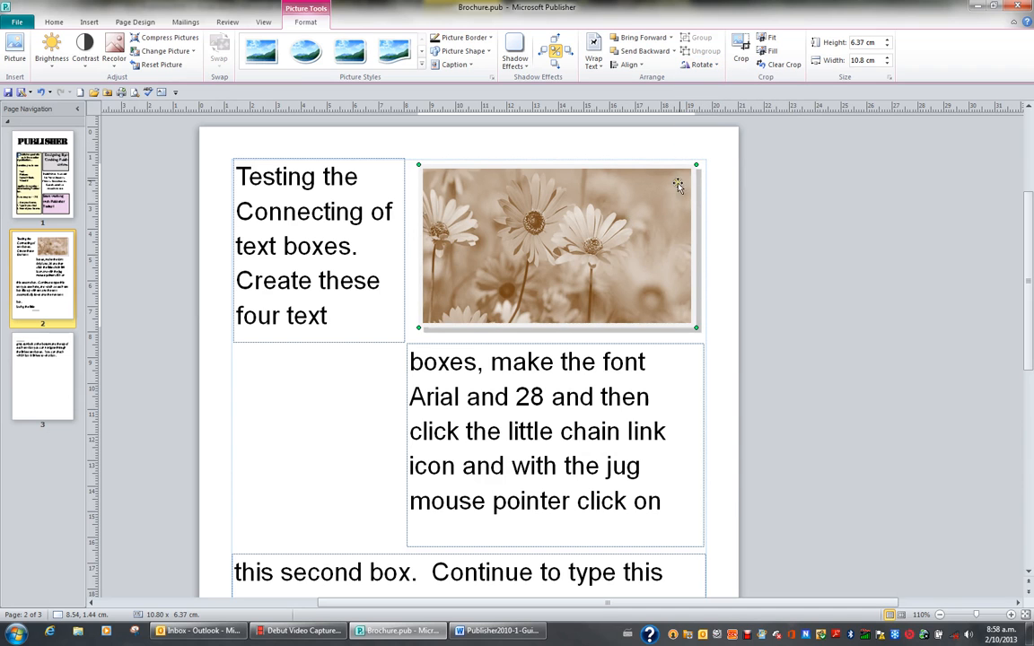
left_click_drag(695, 164, 696, 191)
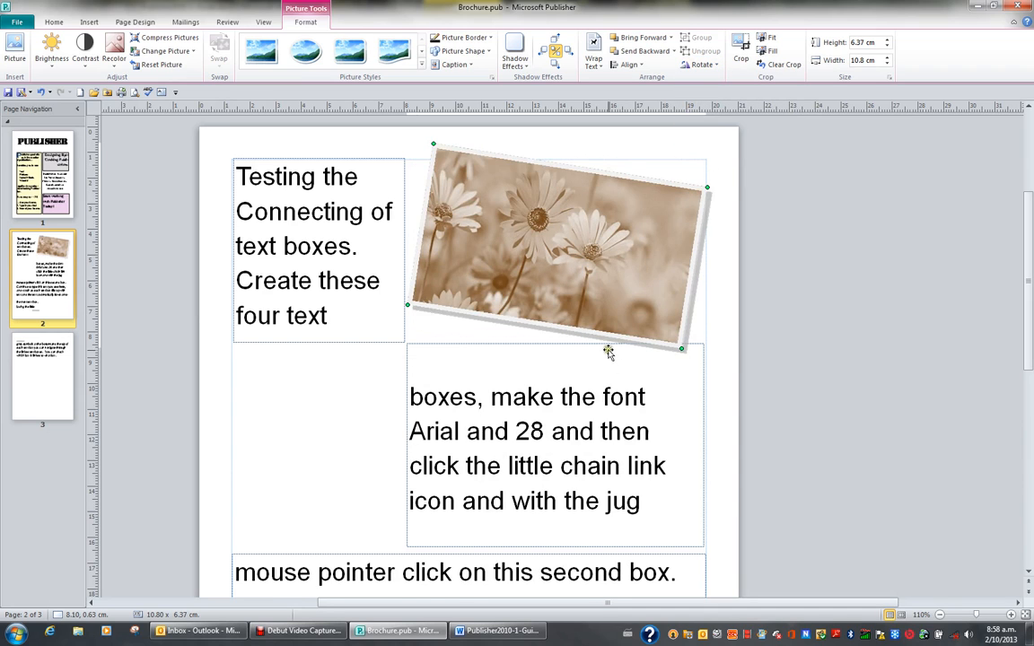
left_click(565, 390)
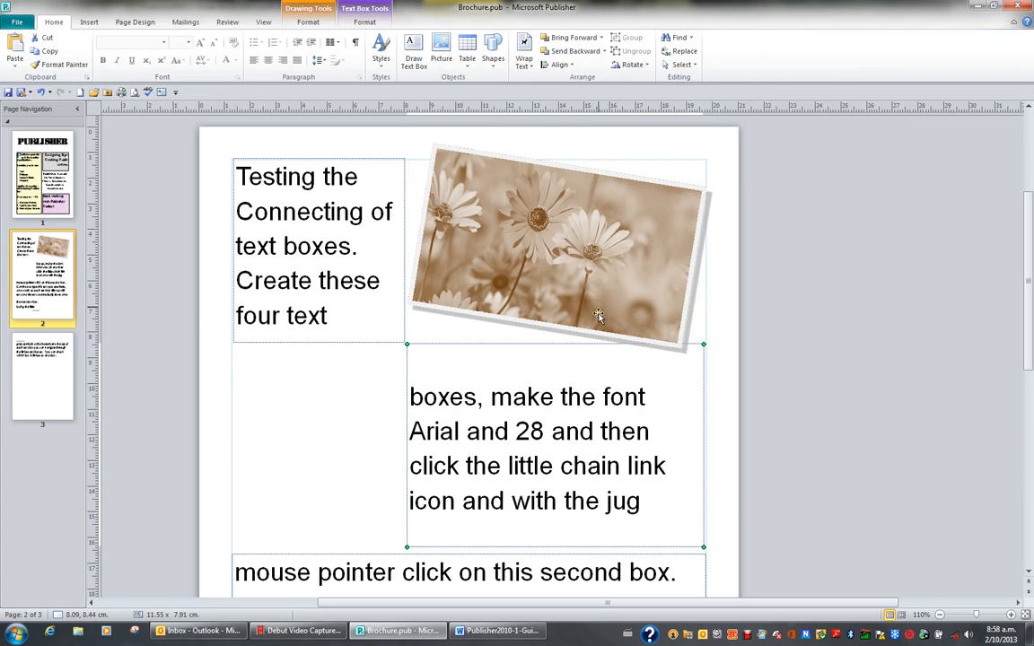
Turn off Free Rotate for the flower picture and rotate the picture back to level
left_click(582, 259)
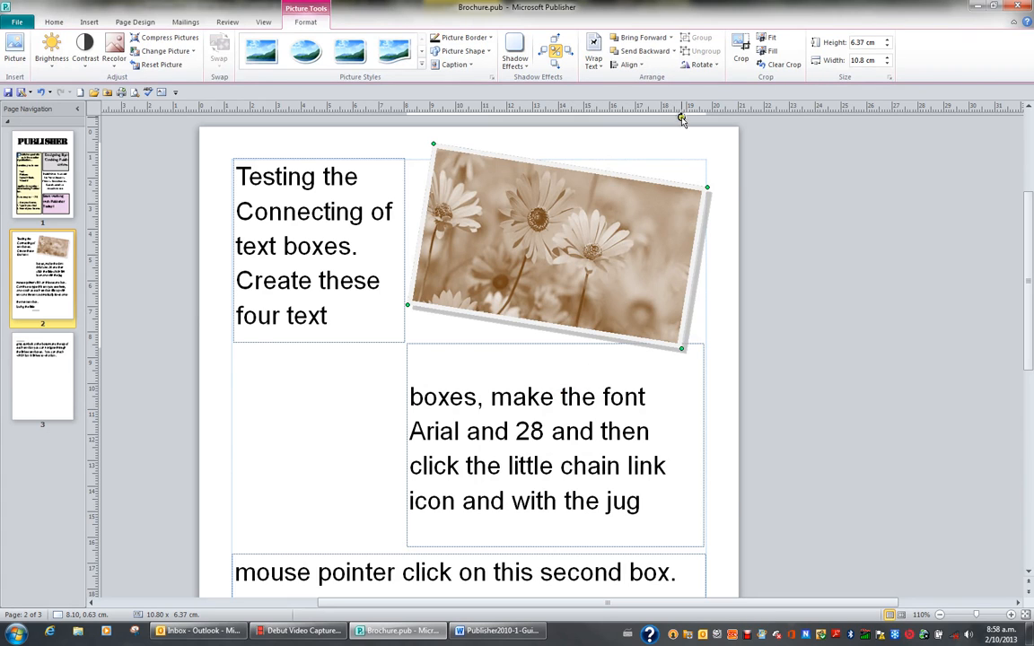
left_click(702, 64)
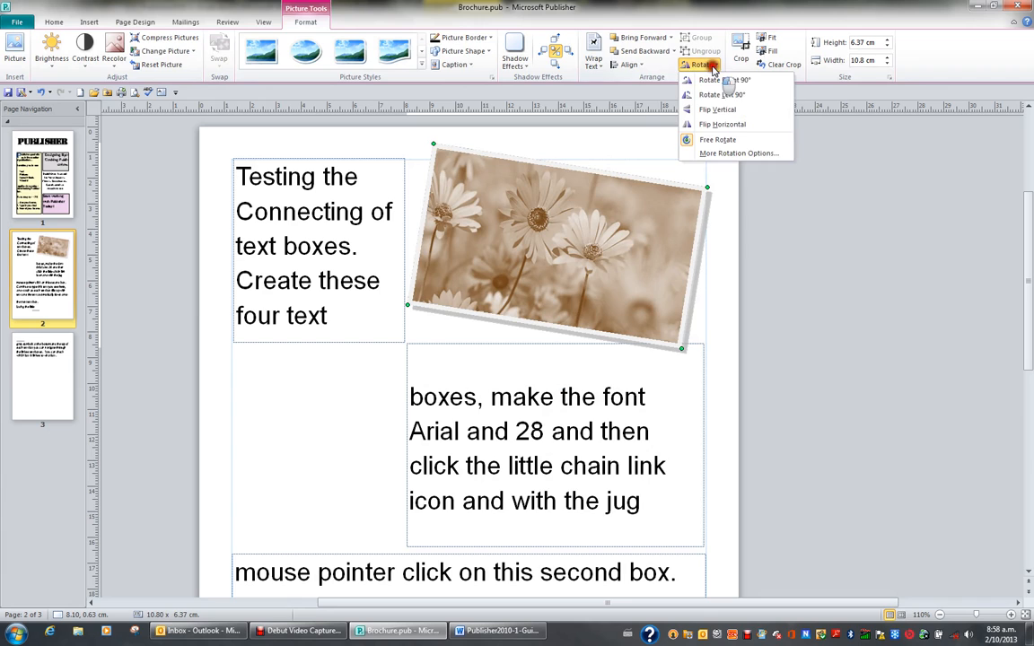
left_click(716, 140)
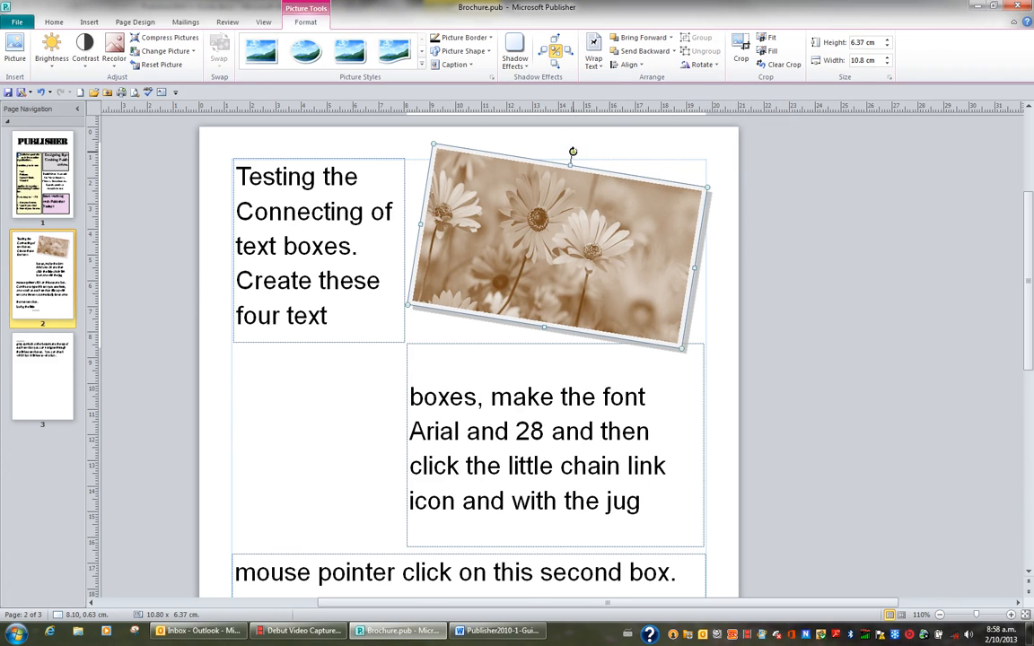
mouse_move(573, 151)
left_mouse_down()
mouse_move(535, 161)
mouse_move(535, 194)
mouse_move(524, 180)
mouse_move(538, 157)
mouse_move(565, 159)
mouse_move(557, 157)
left_mouse_up()
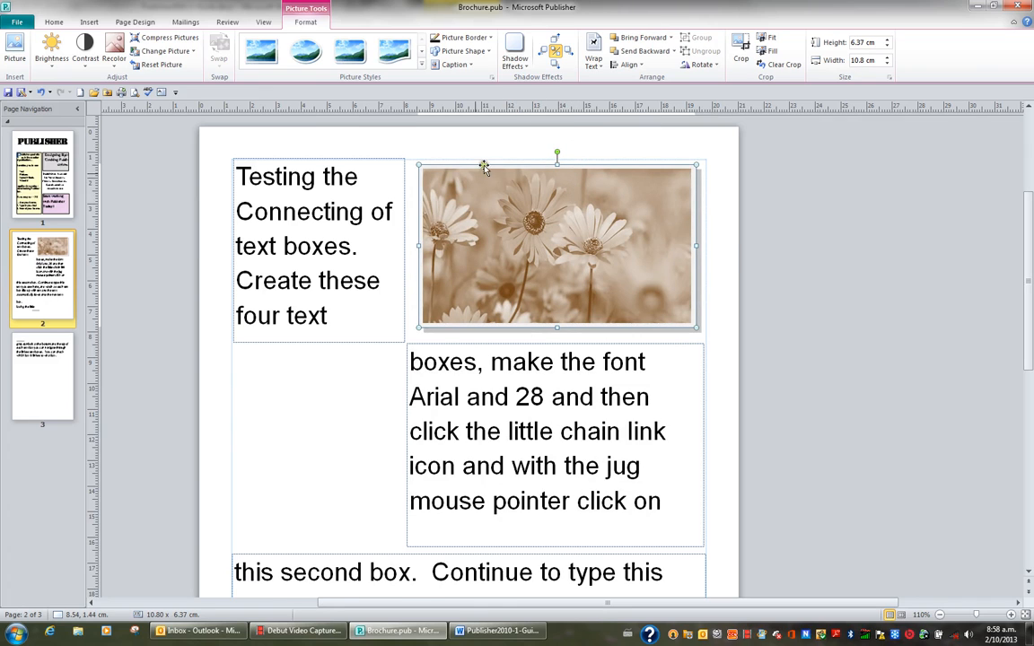
Insert the pink-and-white flower sample picture, shrink it to about 7.05 × 5.29 cm and place it in the gap beside the second text box
left_click(335, 375)
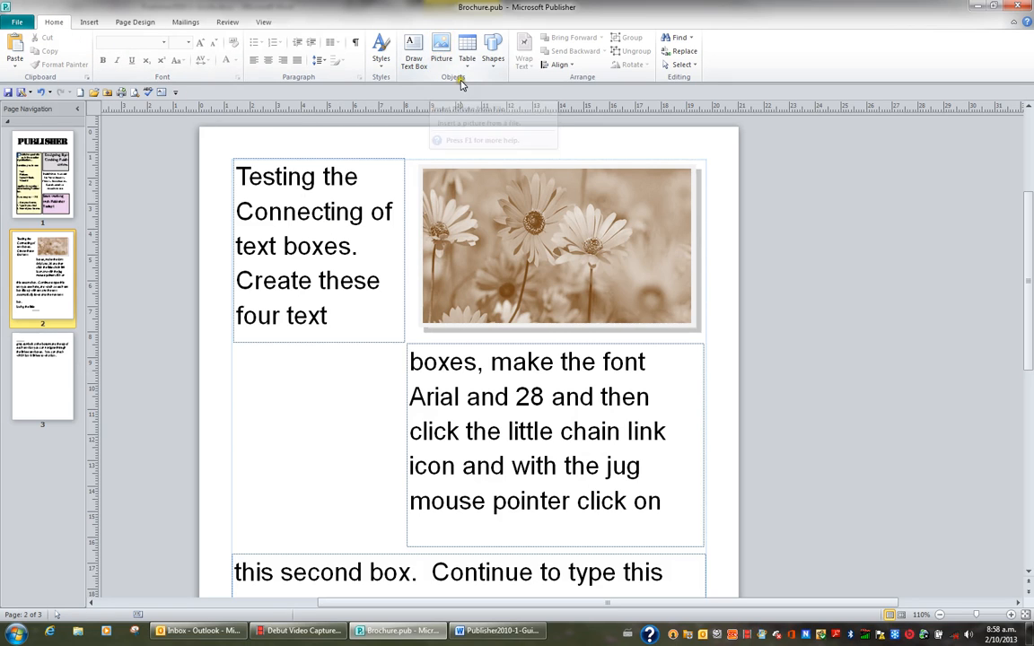
left_click(444, 57)
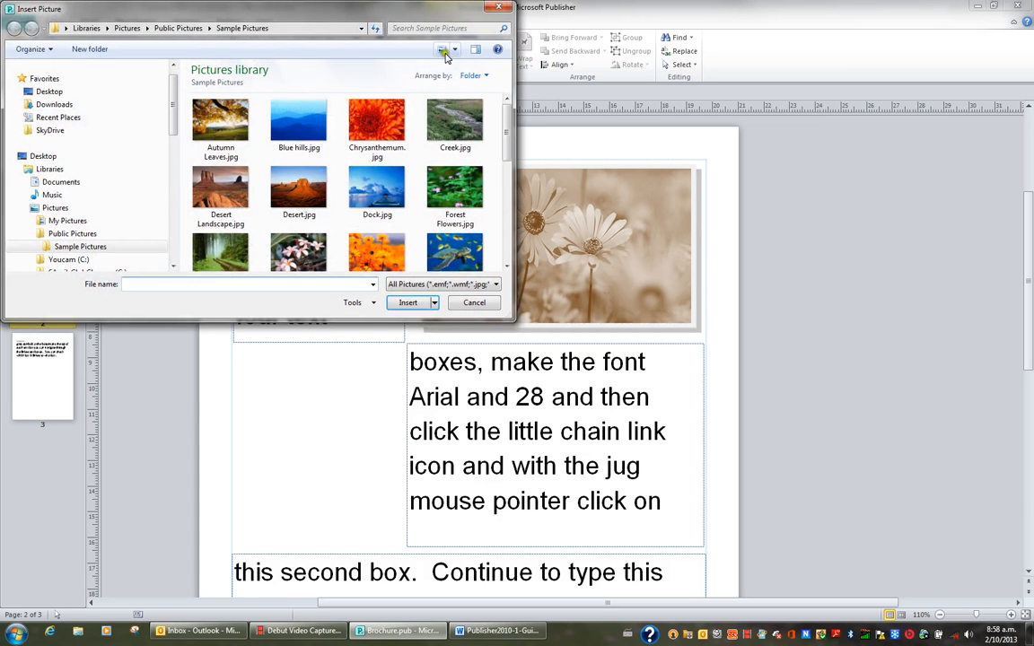
double_click(292, 256)
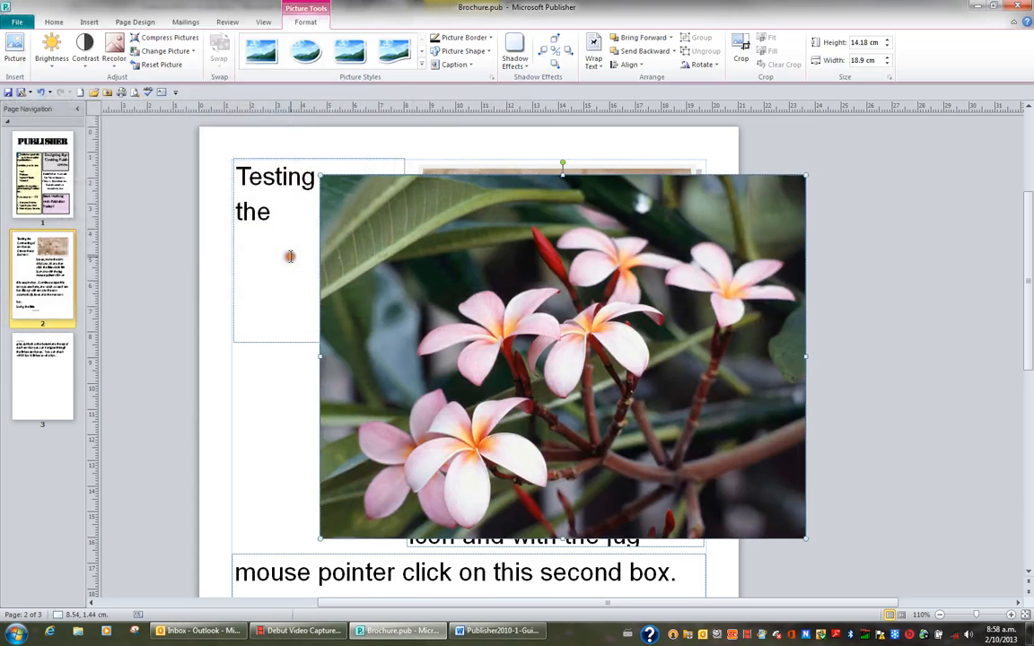
left_click_drag(804, 553, 582, 342)
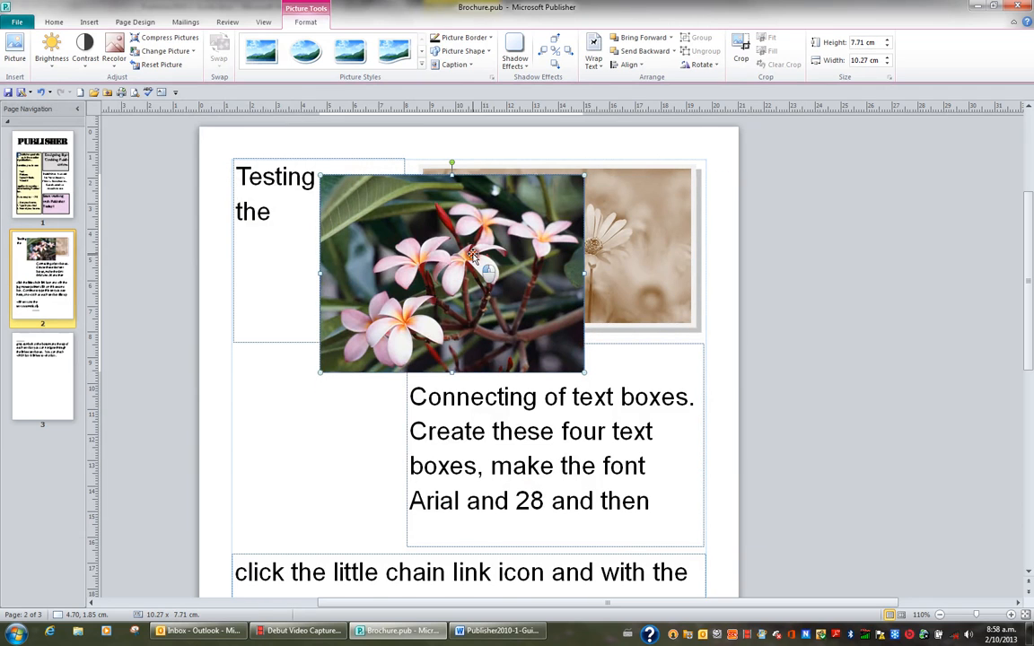
left_click_drag(472, 252, 388, 425)
left_click_drag(501, 542, 405, 474)
left_click_drag(314, 388, 310, 413)
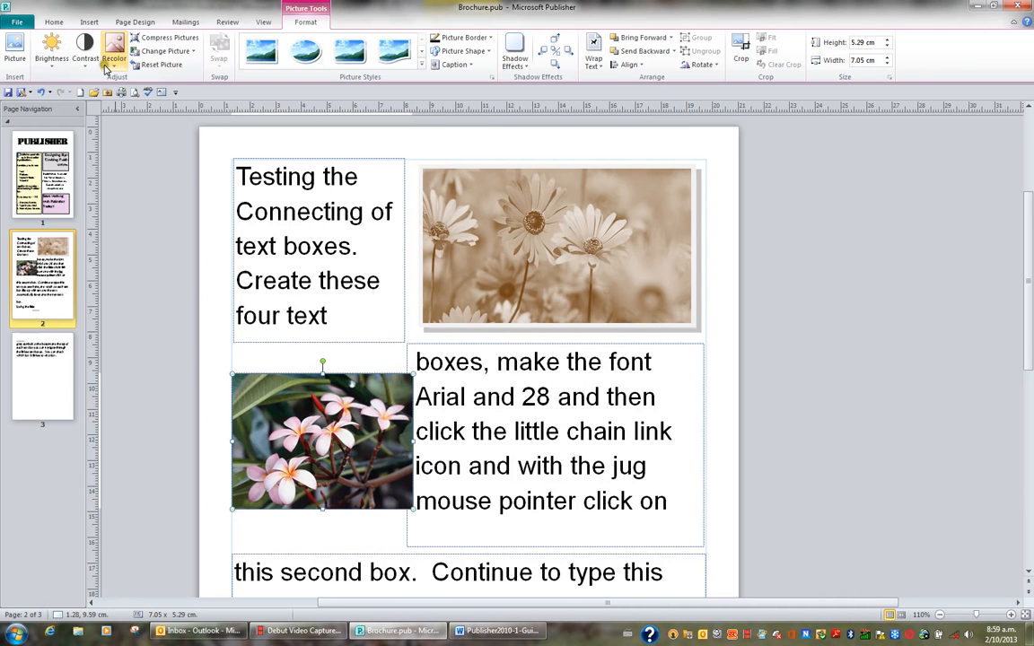
Recolor the new flower picture to sepia and narrow it to about 6.83 cm so it fits beside the text box
left_click(113, 56)
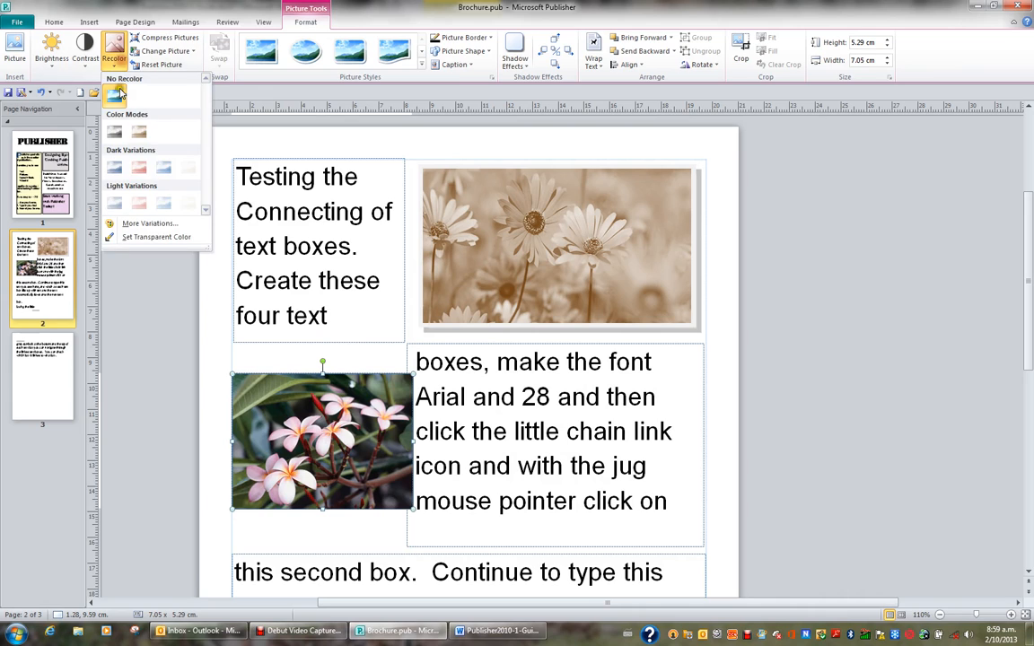
left_click(138, 132)
left_click_drag(412, 442, 408, 444)
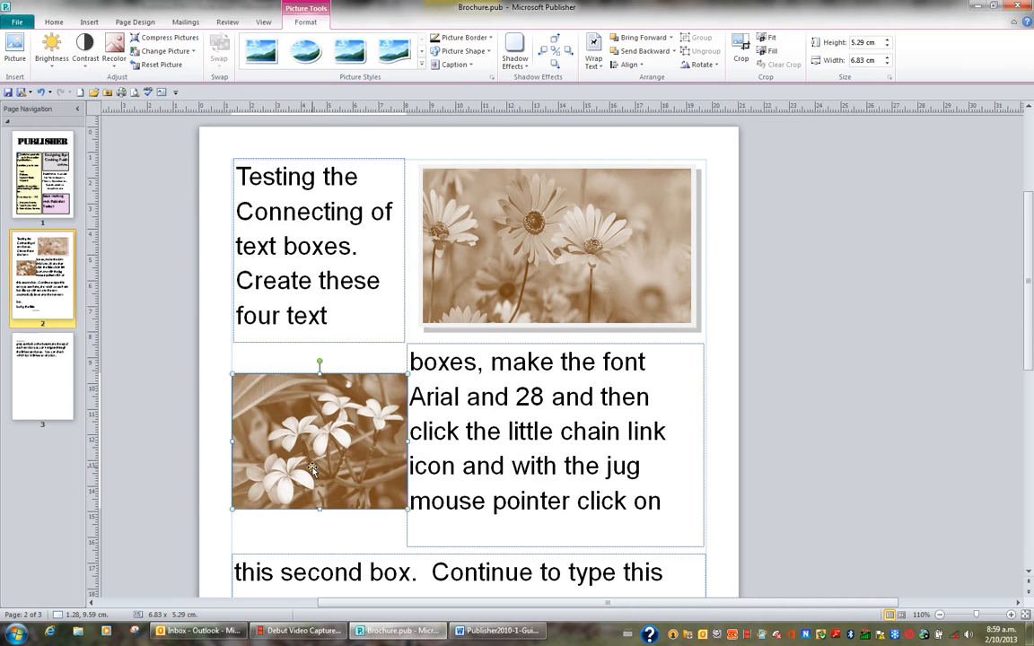
Crop the sepia picture to its lower-left bloom, about 2.83 × 2.24 cm, and enlarge it to about 6.58 × 5.21 cm beside the text box
left_click(740, 49)
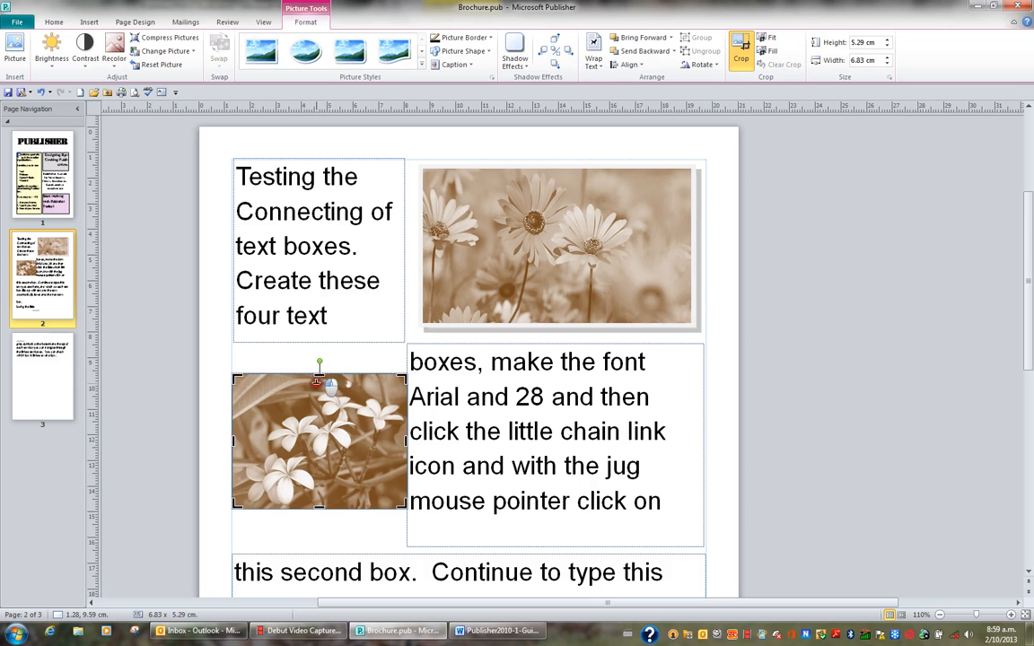
left_click_drag(318, 368, 321, 455)
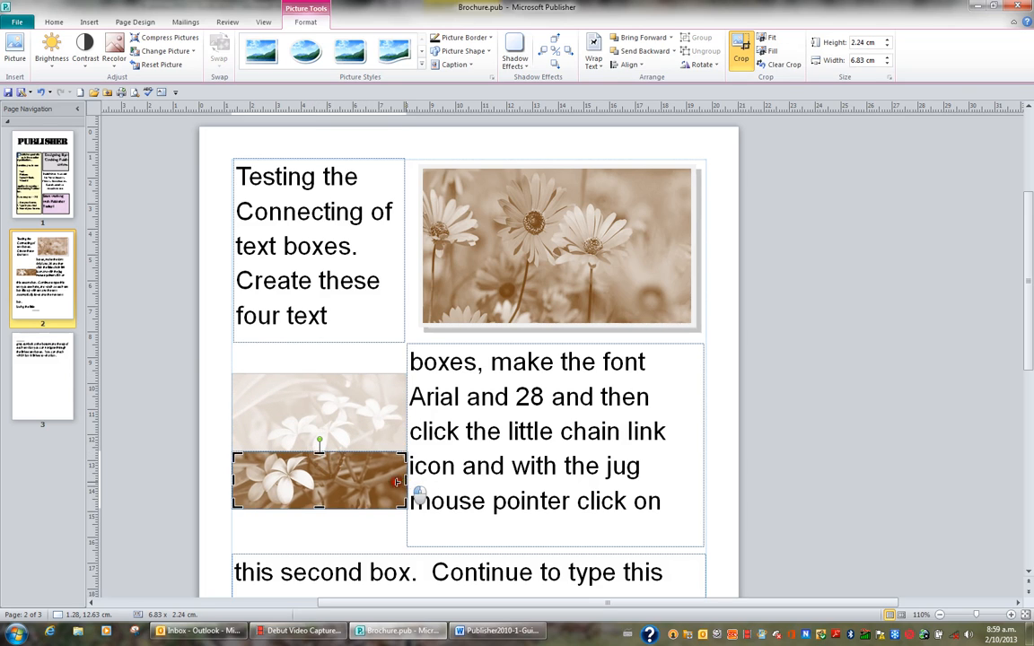
left_click_drag(404, 480, 314, 474)
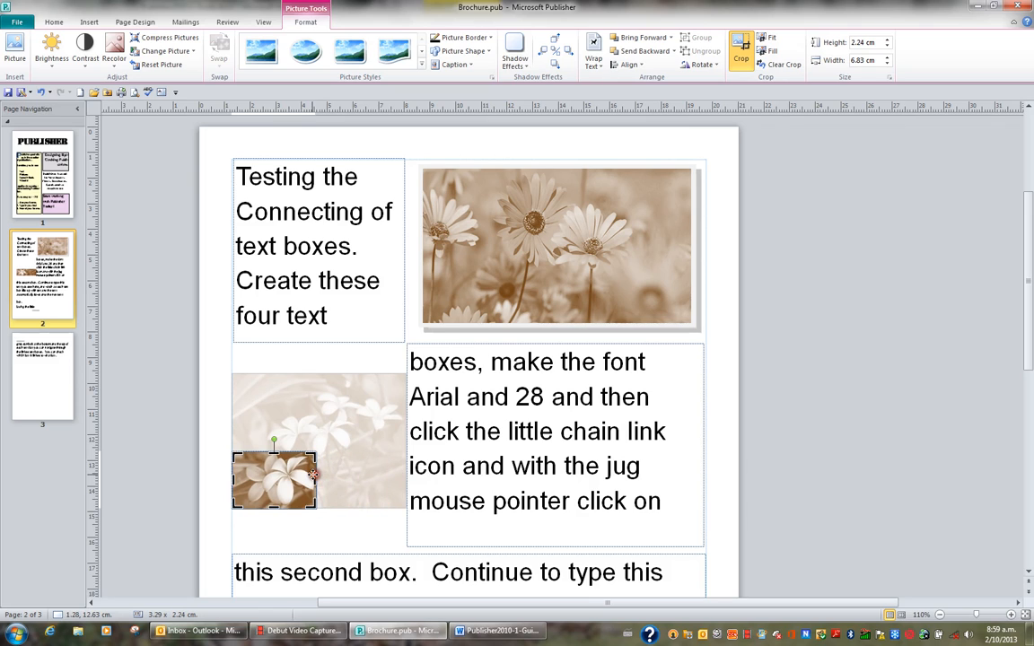
left_click_drag(233, 480, 244, 480)
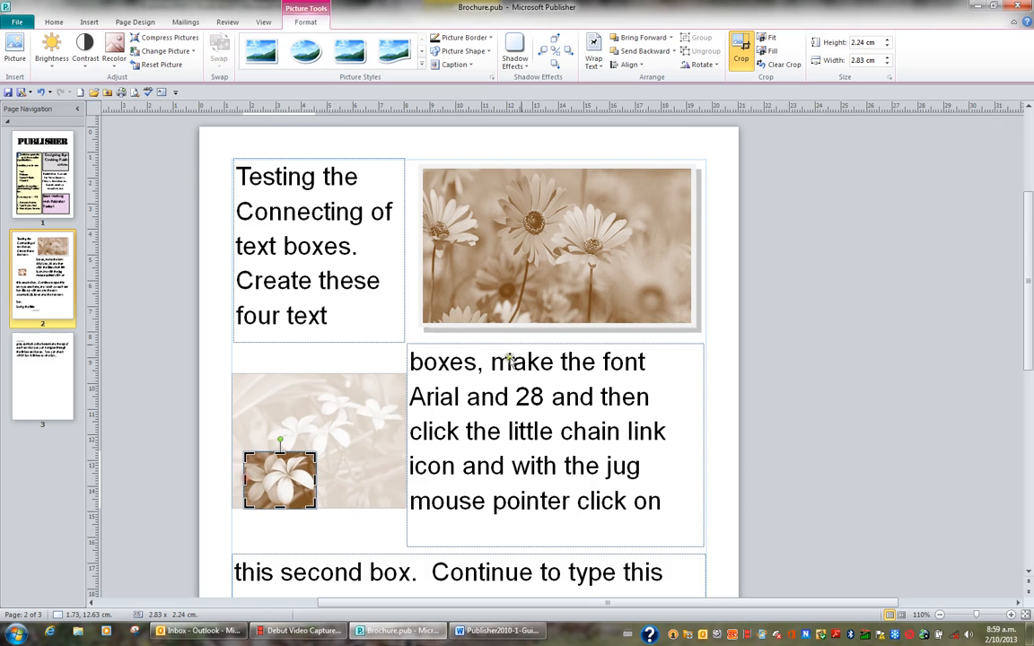
left_click(741, 47)
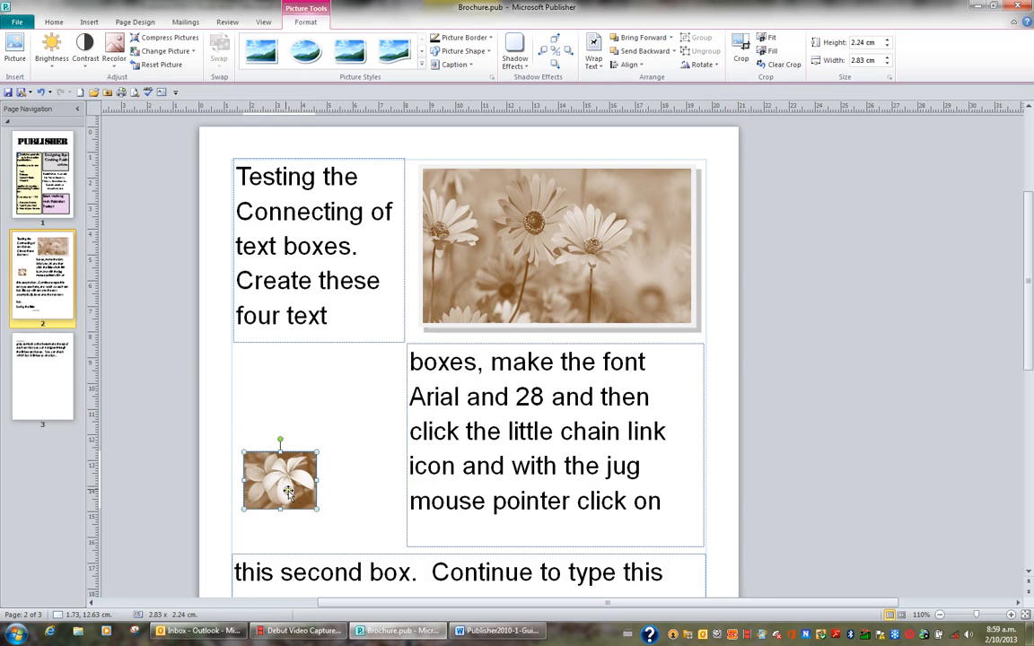
left_click_drag(288, 492, 375, 492)
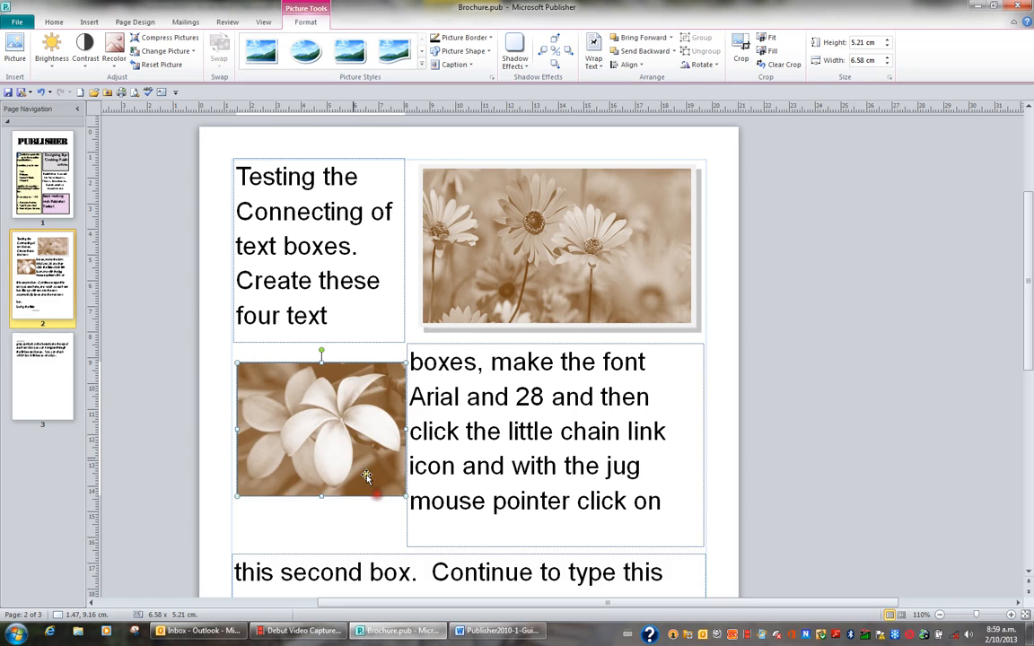
left_click_drag(334, 432, 332, 448)
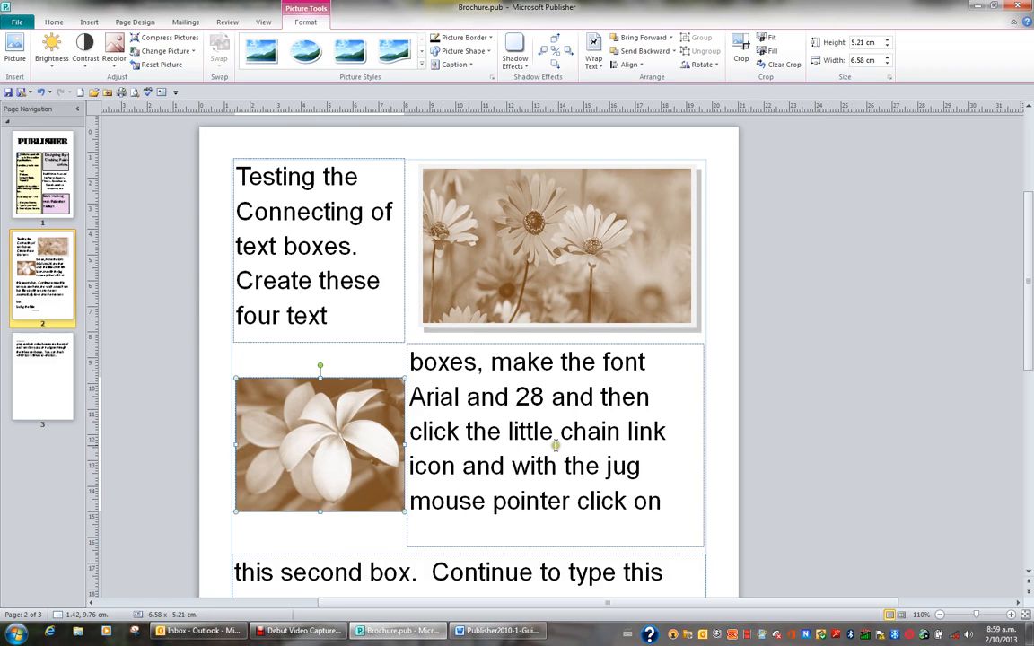
Compress only the selected cropped picture for commercial printing, deleting its cropped areas
left_click(166, 38)
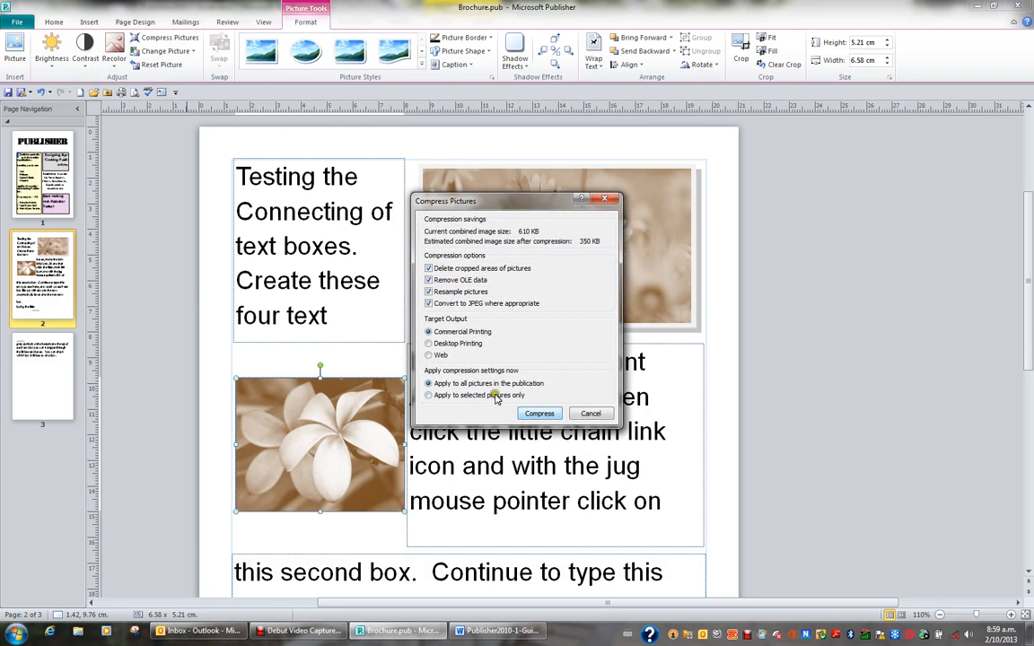
left_click(495, 396)
left_click(542, 414)
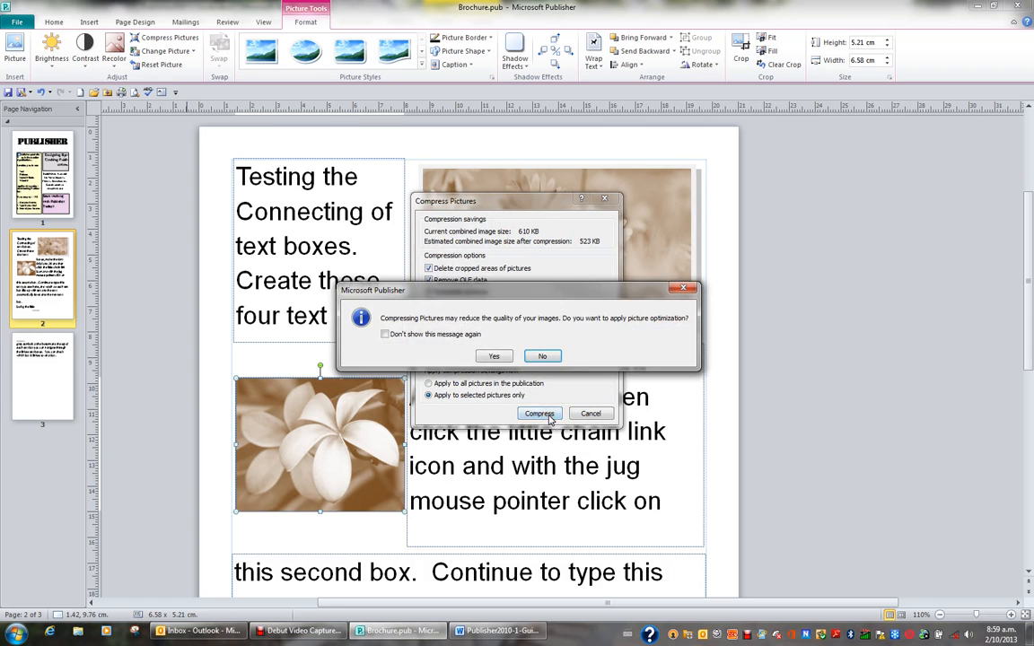
left_click(496, 357)
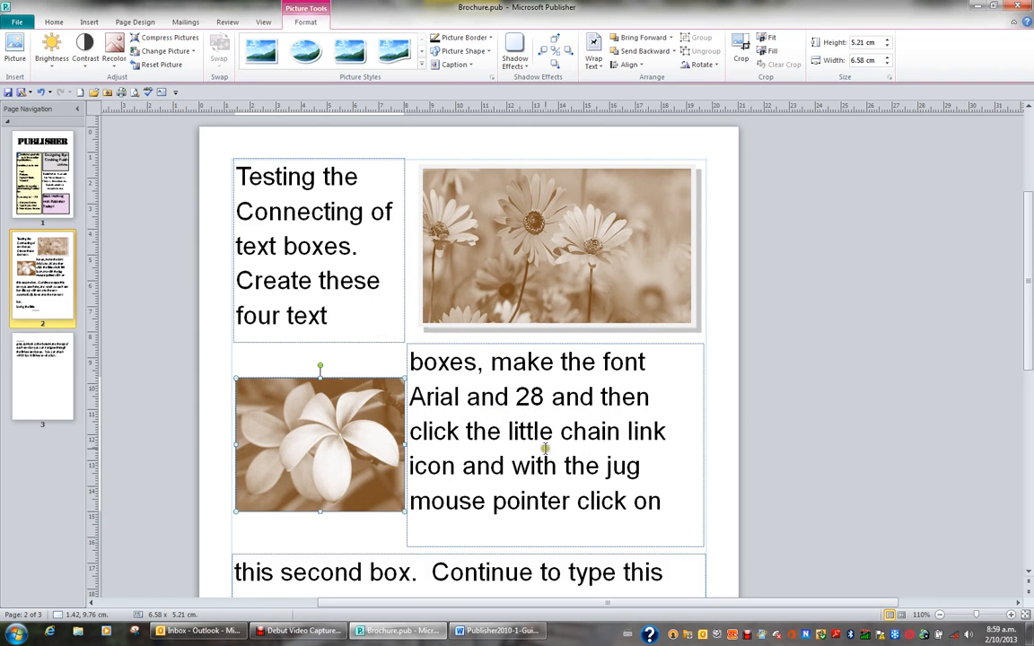
Insert the orange flower picture Garden.jpg from the Sample Pictures folder onto the lower part of page 2
scroll(542, 449, "down", 6)
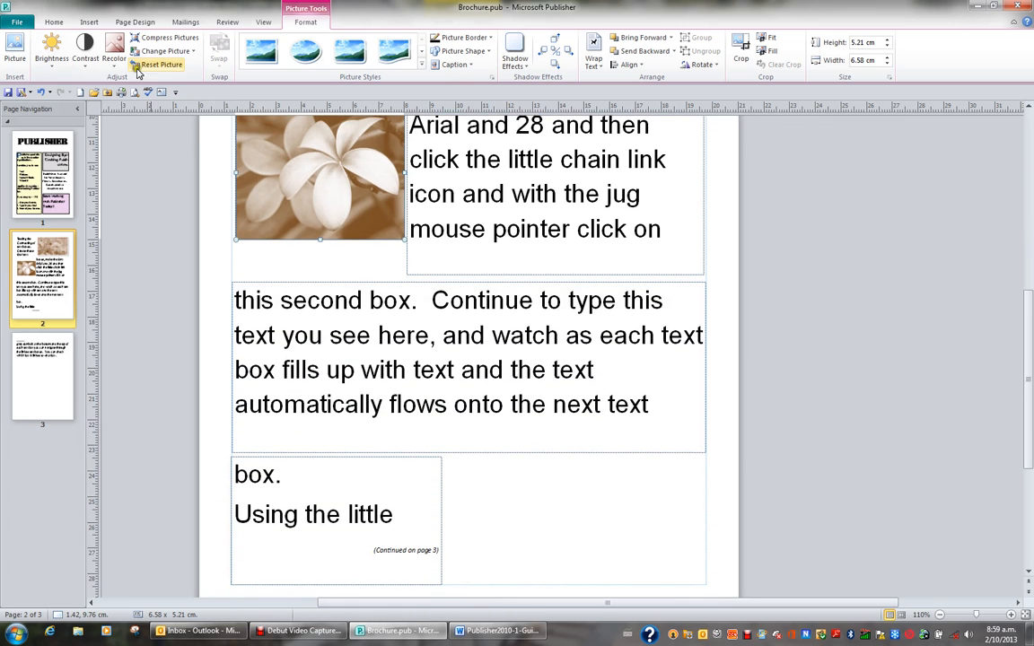
left_click(54, 21)
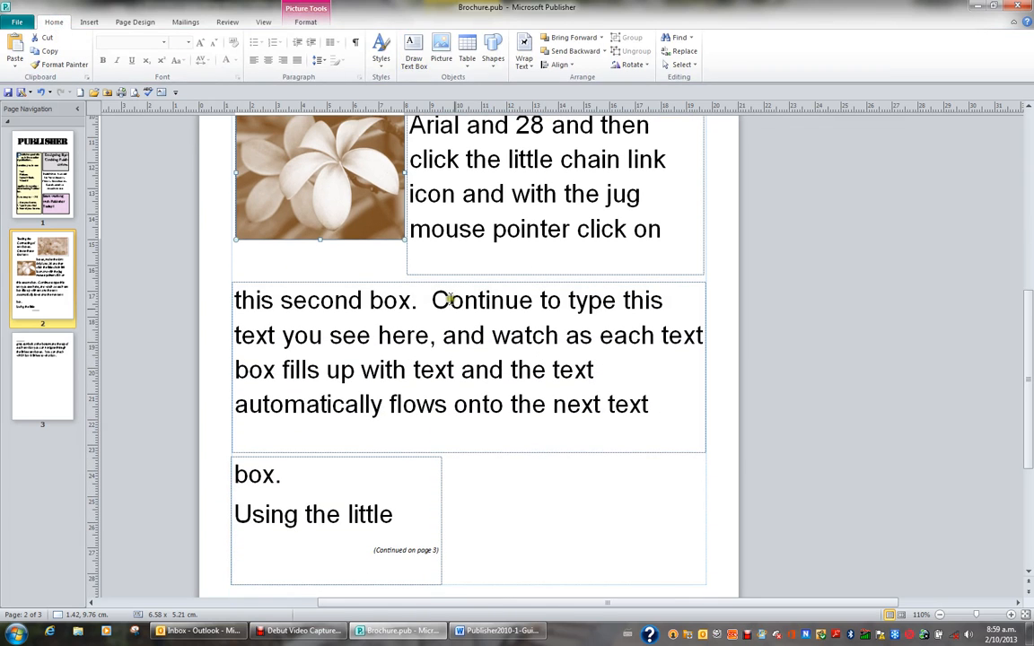
left_click(440, 51)
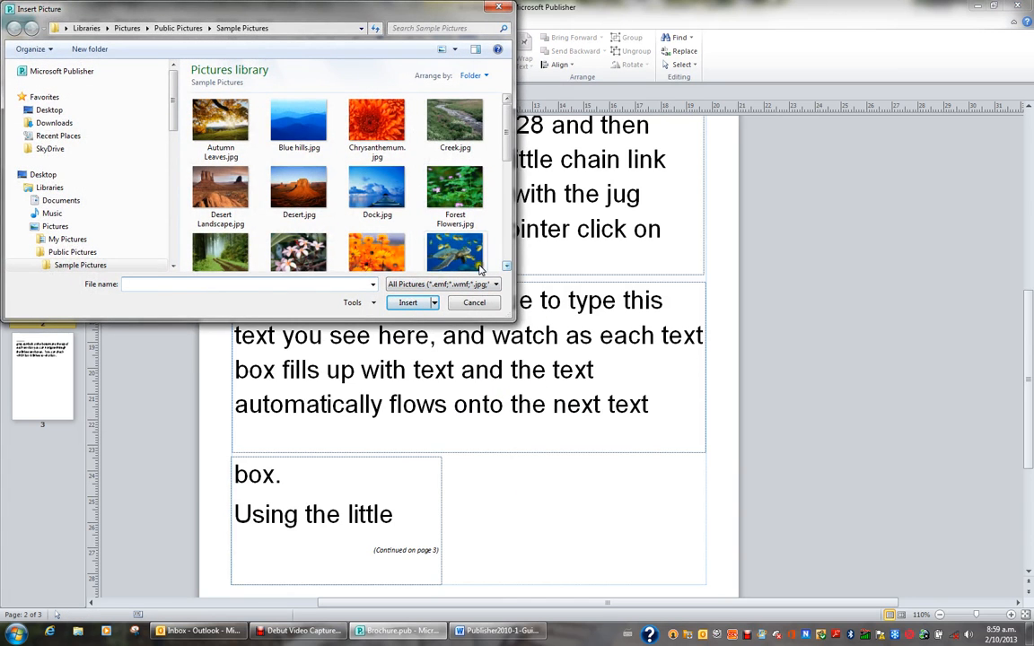
left_click(384, 248)
left_click(406, 303)
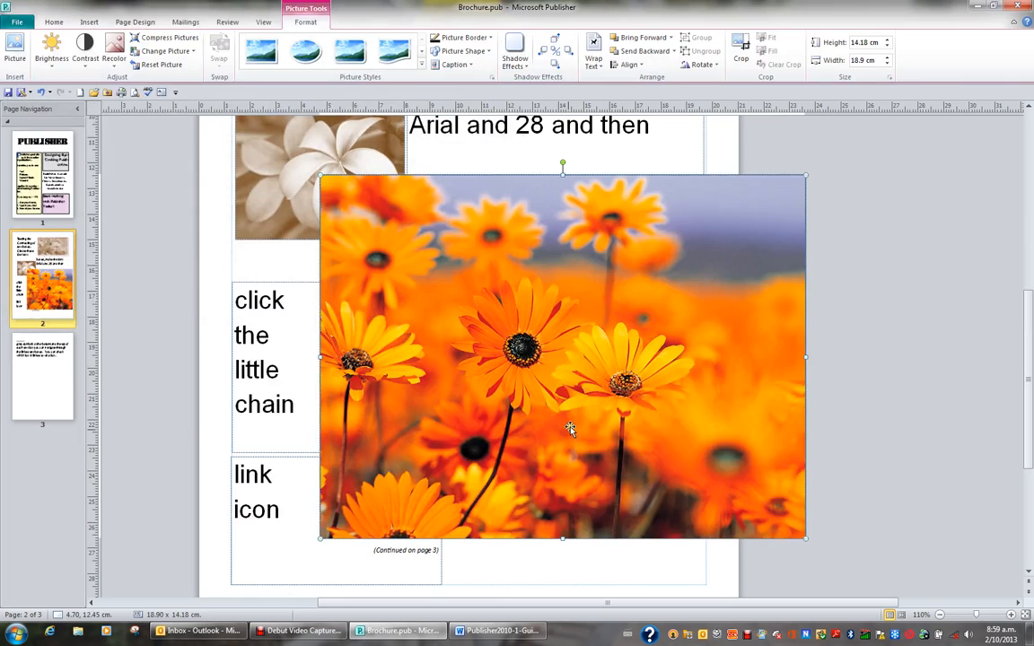